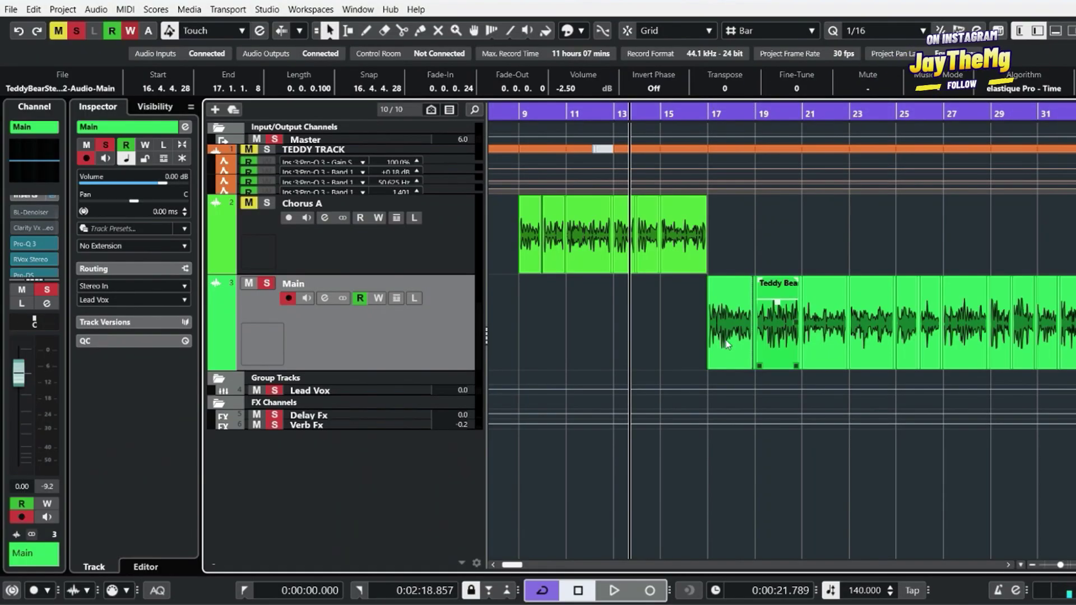
Step: Extend the start of the first clip on the Main track back to just before bar 13, revealing the audio before the vocal
{"action": "left_click_drag", "start_coordinate": [680, 240], "coordinate": [854, 292]}
{"action": "left_click", "coordinate": [738, 287]}
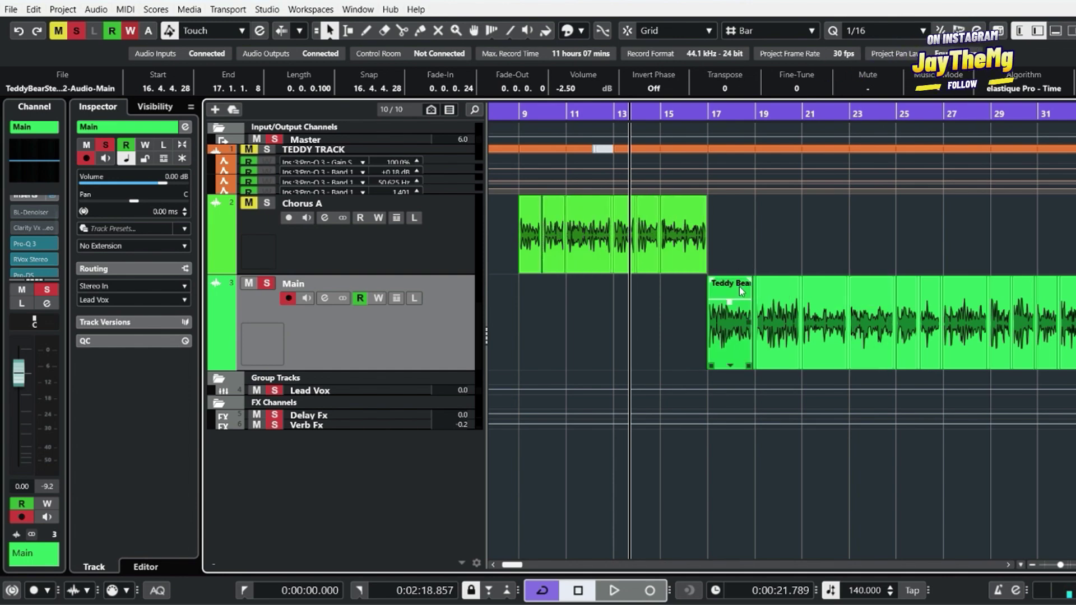
{"action": "left_click", "coordinate": [818, 236]}
{"action": "scroll", "coordinate": [814, 240], "scroll_direction": "right", "scroll_amount": 1}
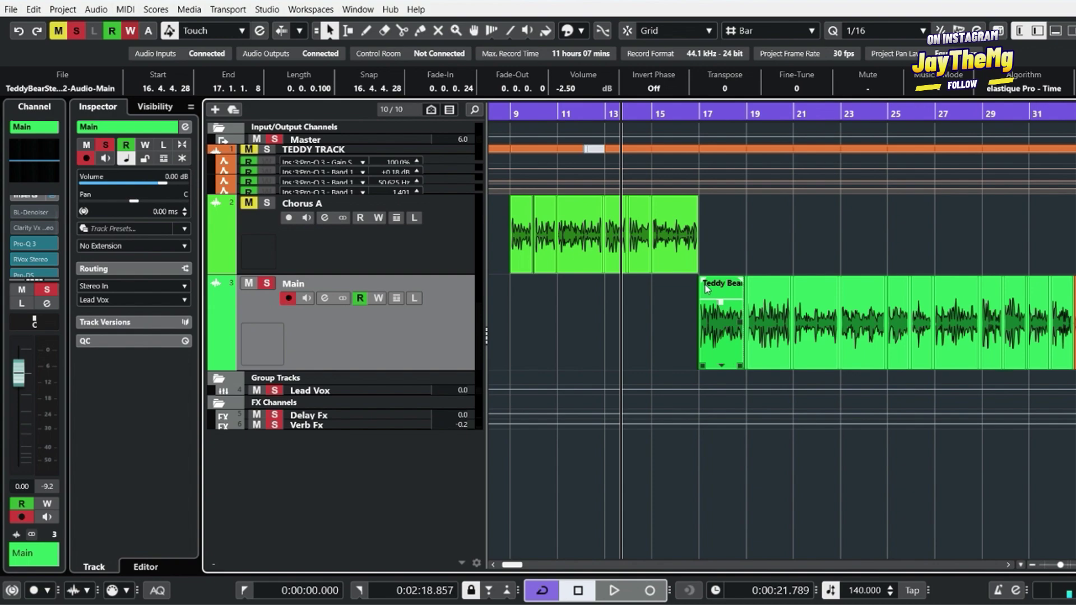
{"action": "left_click", "coordinate": [707, 361]}
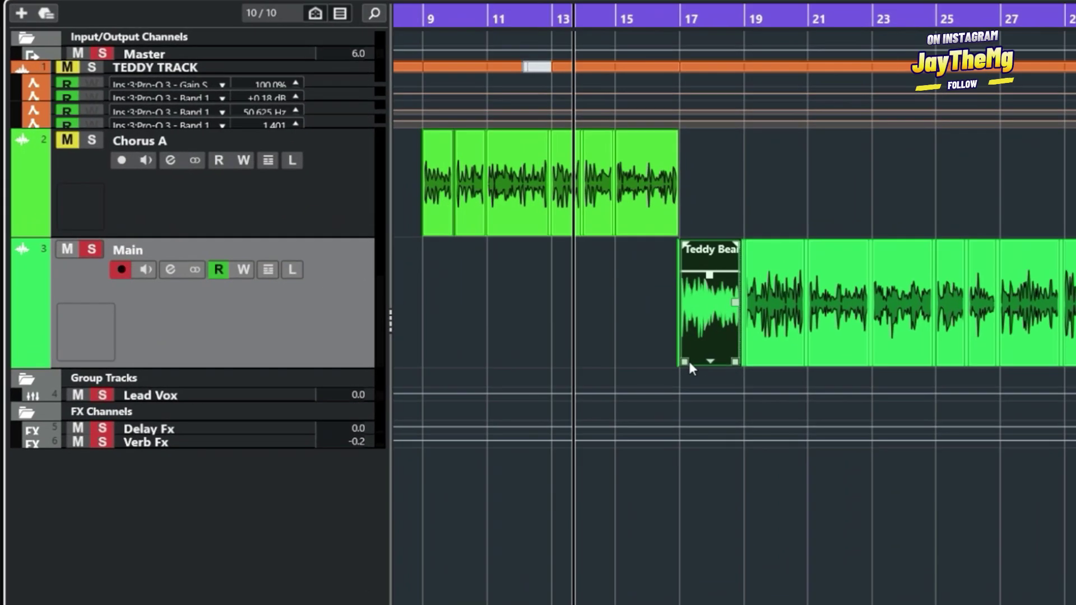
{"action": "left_click_drag", "start_coordinate": [683, 361], "coordinate": [535, 361]}
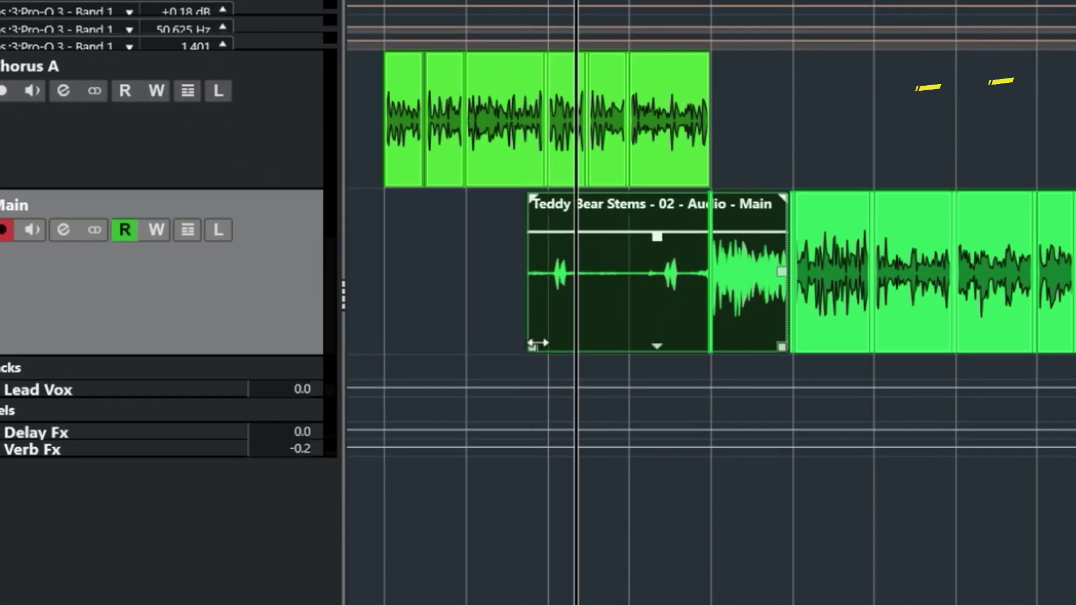
Step: Play the extended part of the Main clip to find a section containing only background noise
{"action": "key", "text": "g"}
{"action": "key", "text": "space"}
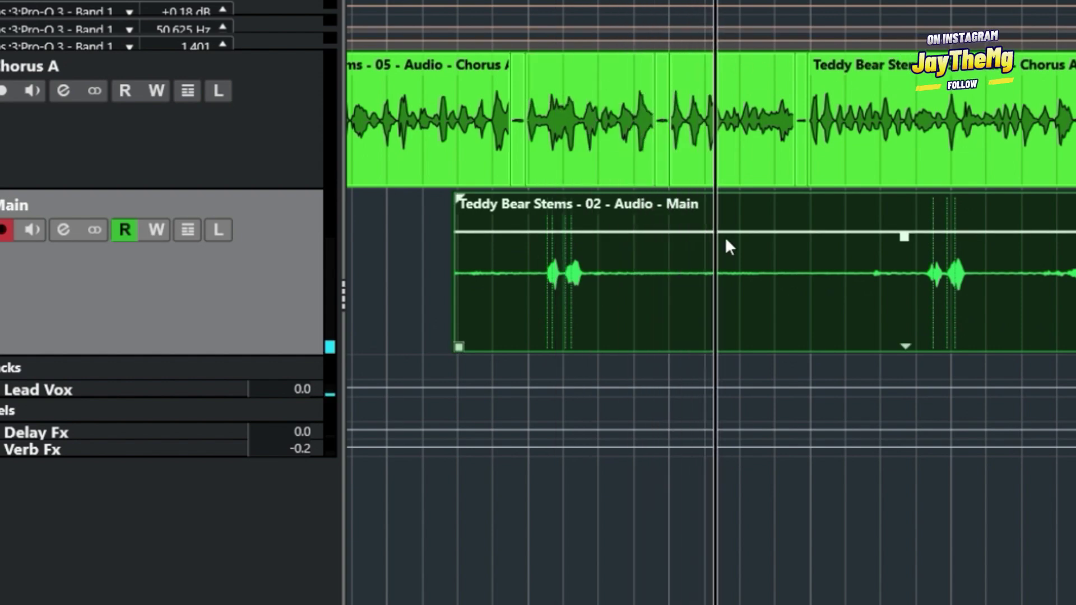
{"action": "key", "text": "space"}
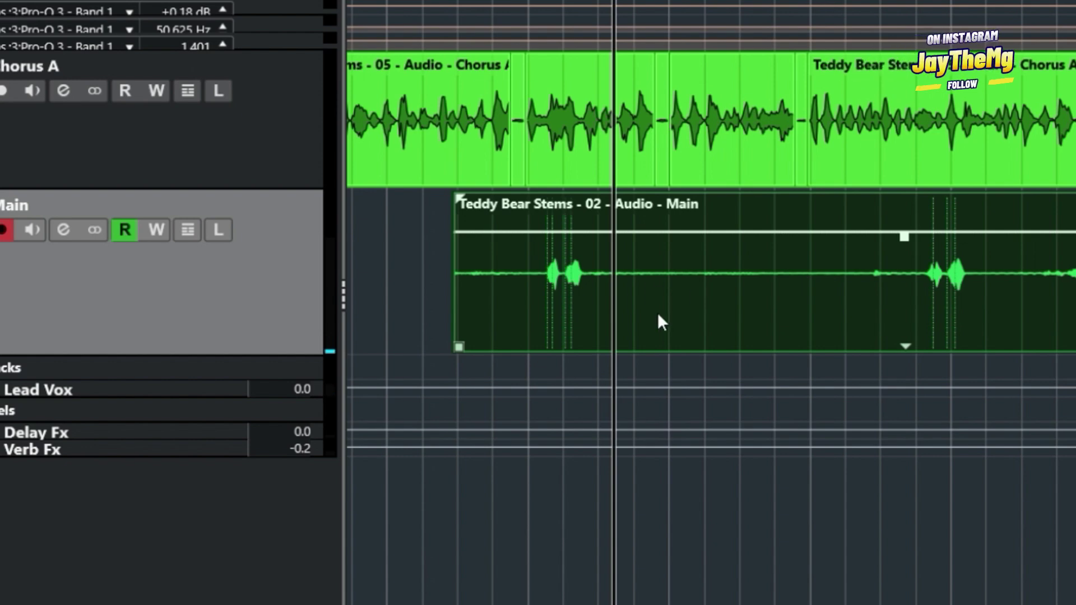
Step: Split and trim the extended Main clip, leaving a noise-only clip from about 13.3.1 to 15.2.3, separate from the vocal at bar 17
{"action": "right_click", "coordinate": [583, 283]}
{"action": "left_click", "coordinate": [706, 291]}
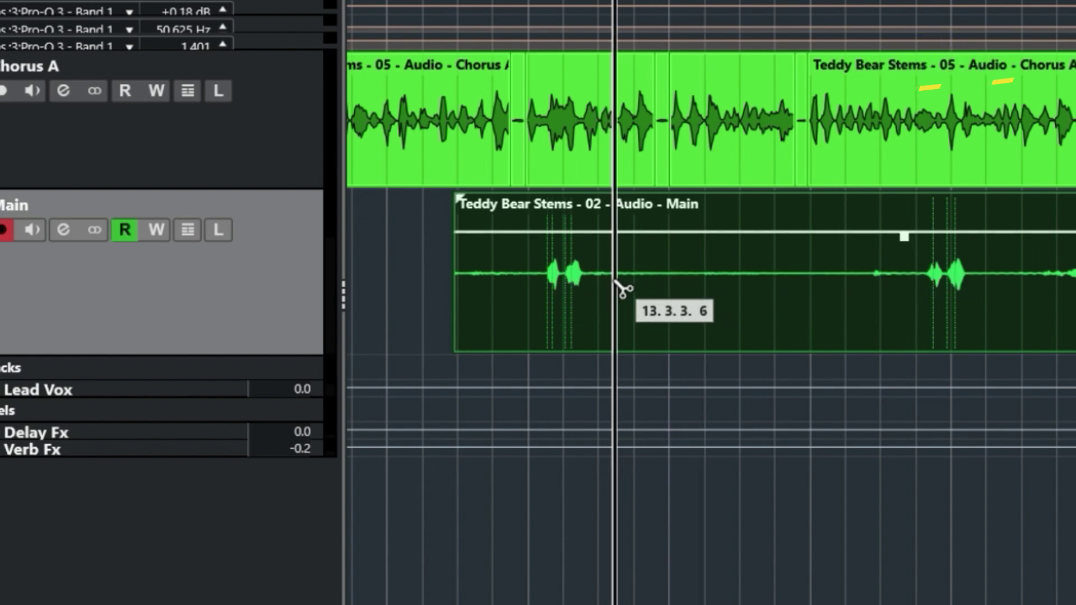
{"action": "left_click", "coordinate": [612, 285]}
{"action": "key", "text": "Delete"}
{"action": "left_click_drag", "start_coordinate": [879, 346], "coordinate": [1059, 394]}
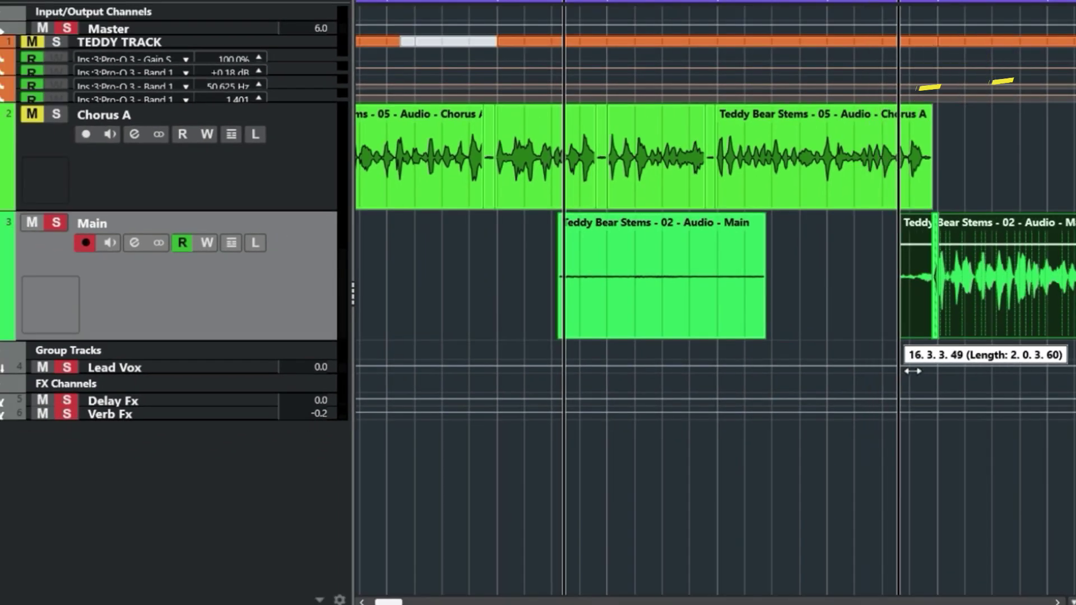
{"action": "left_click_drag", "start_coordinate": [912, 370], "coordinate": [934, 370]}
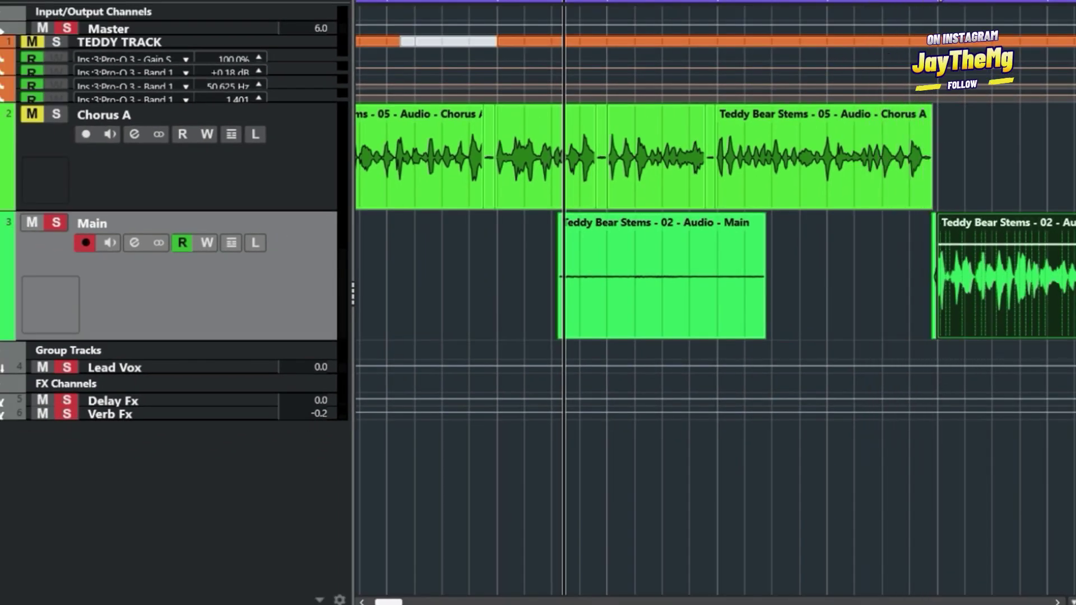
Step: Loop the noise-only clip, play it so BL-Denoiser learns its noise profile, and turn Learn off
{"action": "left_click_drag", "start_coordinate": [940, 1], "coordinate": [943, 69]}
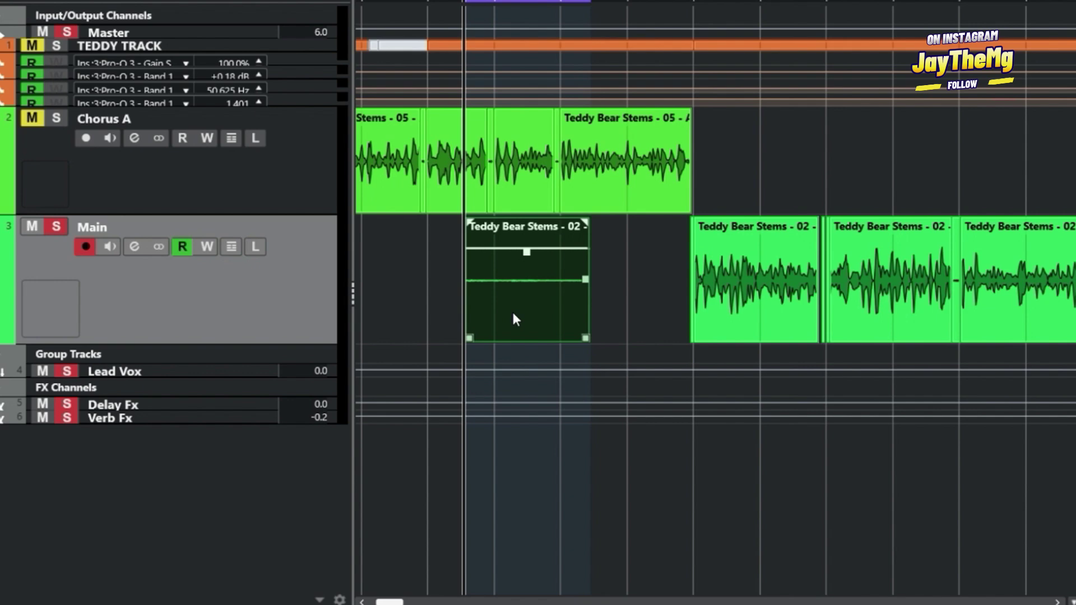
{"action": "left_click", "coordinate": [404, 359]}
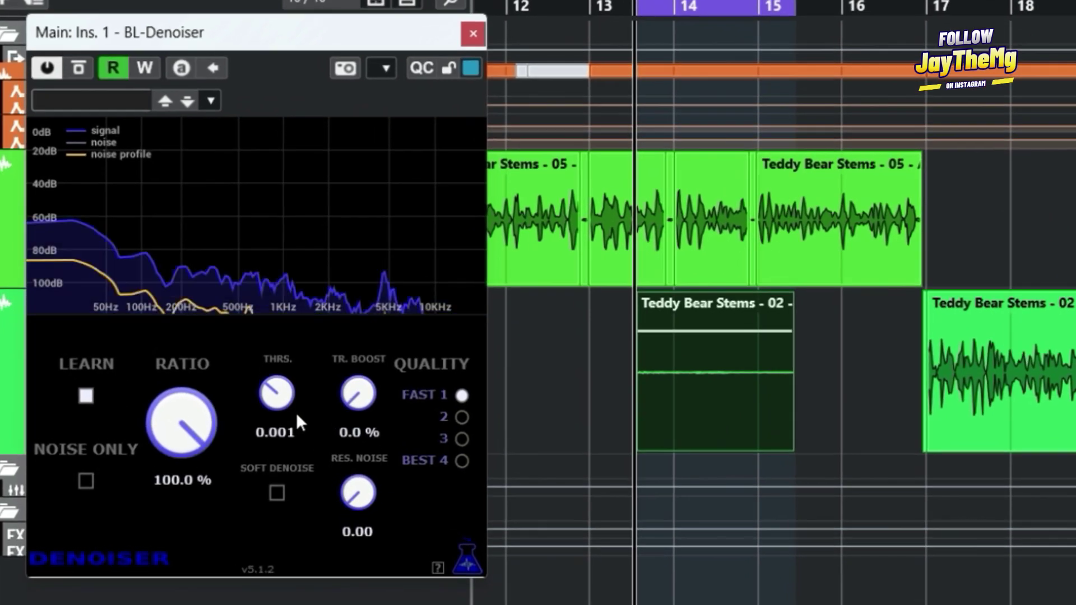
{"action": "key", "text": "space"}
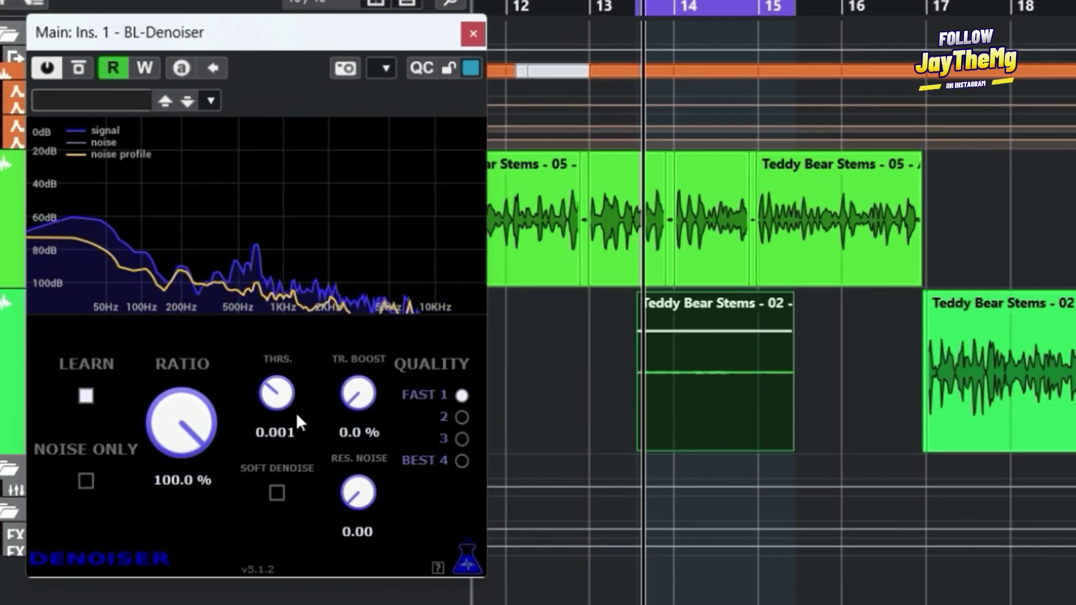
{"action": "key", "text": "space"}
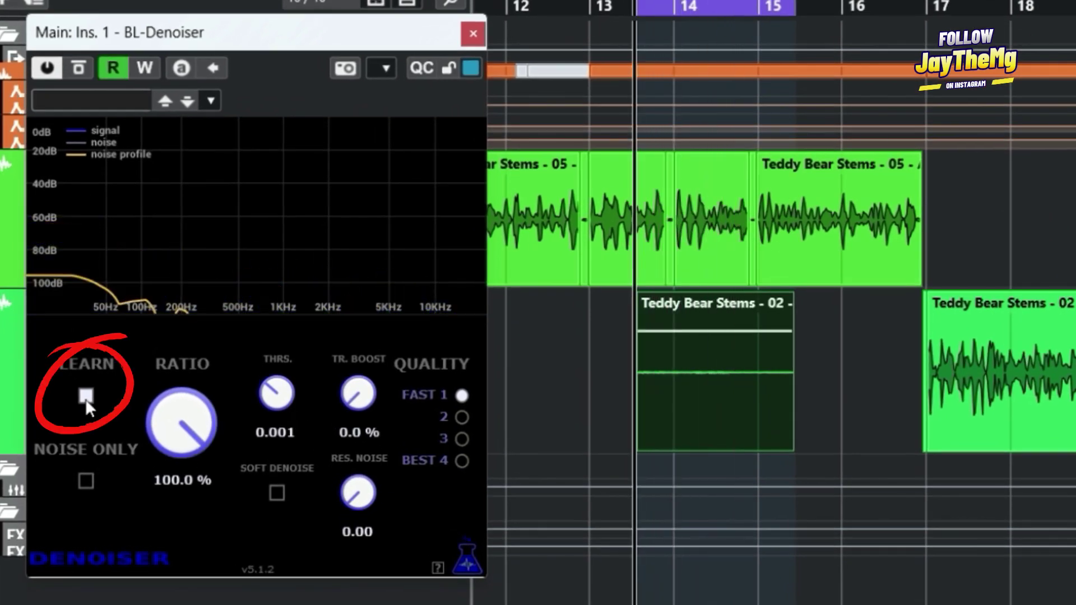
{"action": "left_click", "coordinate": [85, 396]}
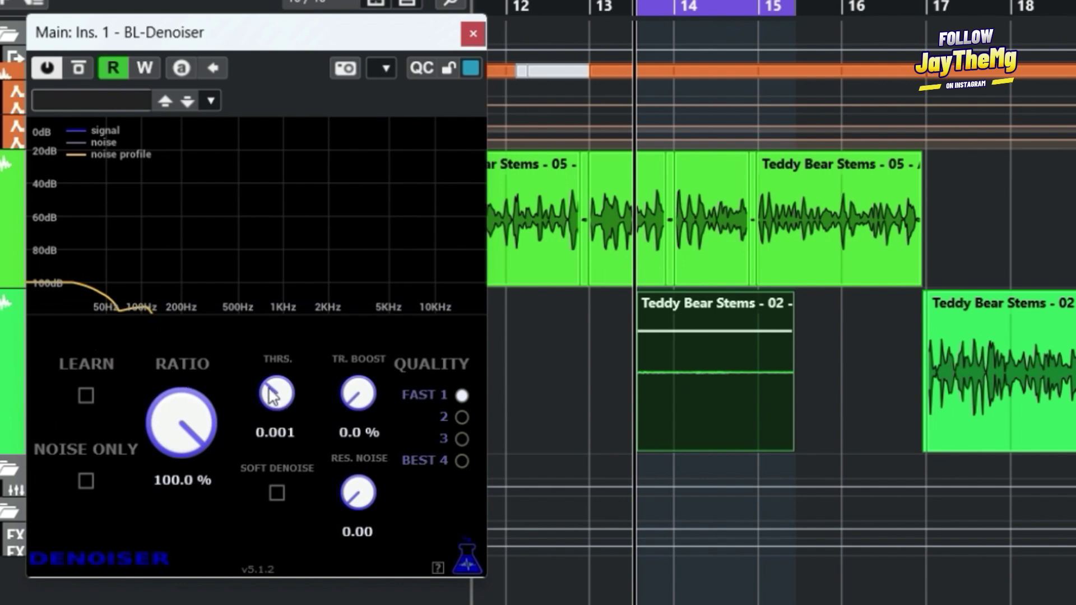
Step: Try a BL-Denoiser threshold of 0.240 while the noise loop plays, and lower it back to 0.000
{"action": "key", "text": "space"}
{"action": "left_click_drag", "start_coordinate": [280, 397], "coordinate": [277, 328]}
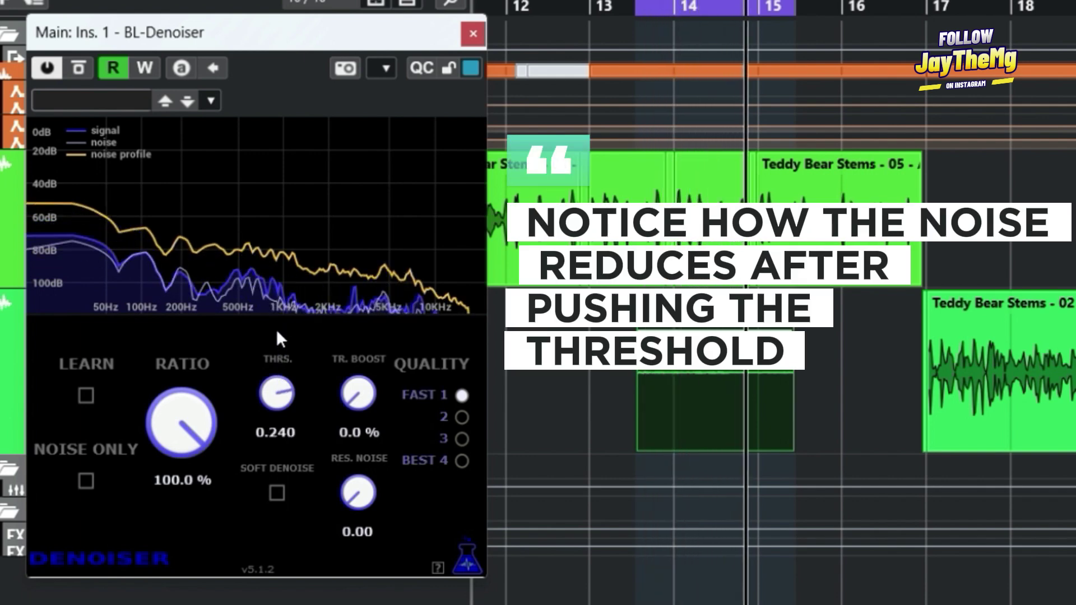
{"action": "key", "text": "space"}
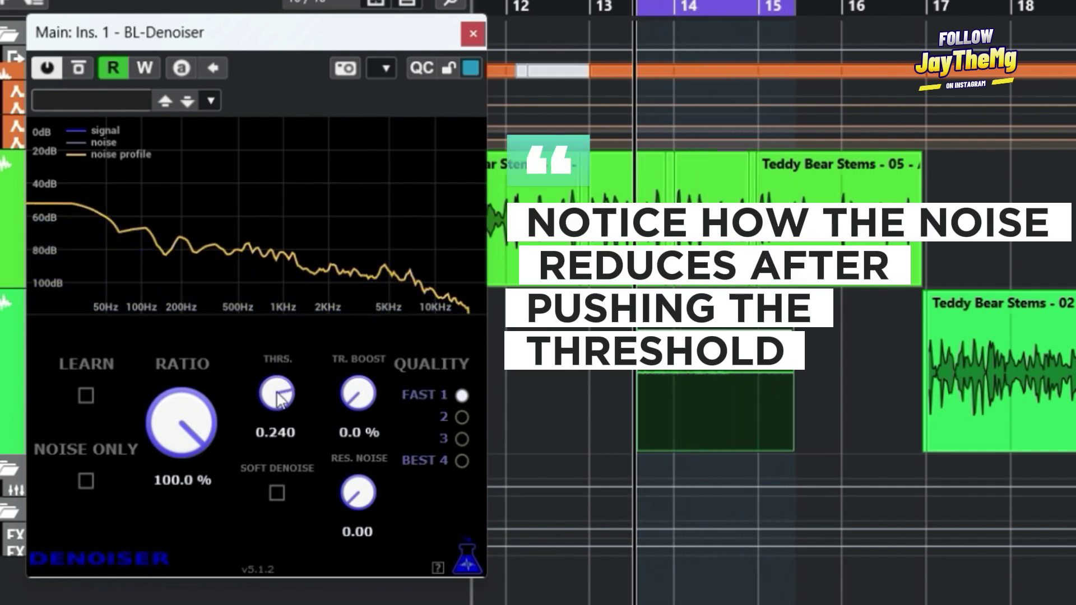
{"action": "left_click_drag", "start_coordinate": [281, 399], "coordinate": [307, 500]}
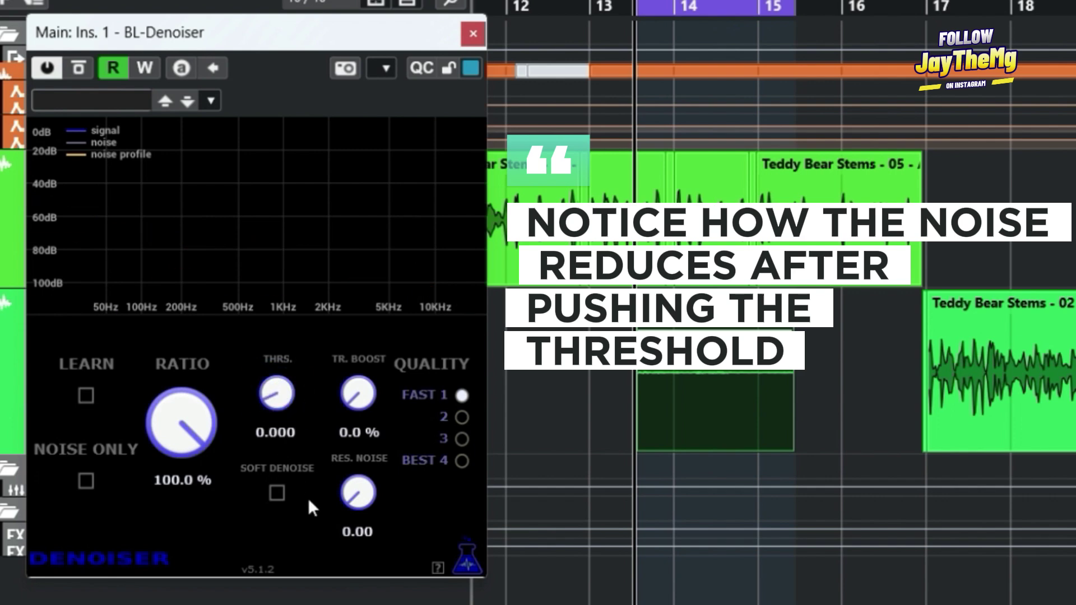
Step: Raise the BL-Denoiser threshold to 0.146 while playing the noise loop
{"action": "key", "text": "space"}
{"action": "left_click_drag", "start_coordinate": [280, 357], "coordinate": [274, 296]}
{"action": "key", "text": "space"}
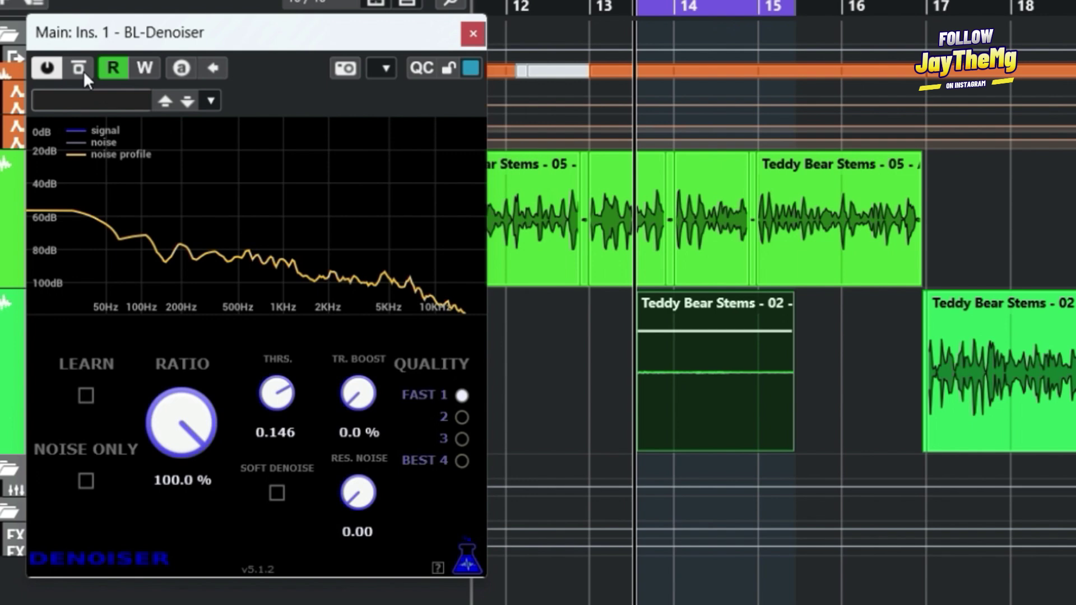
Step: Compare playback of the noise loop with BL-Denoiser bypassed and active
{"action": "left_click", "coordinate": [83, 70]}
{"action": "key", "text": "space"}
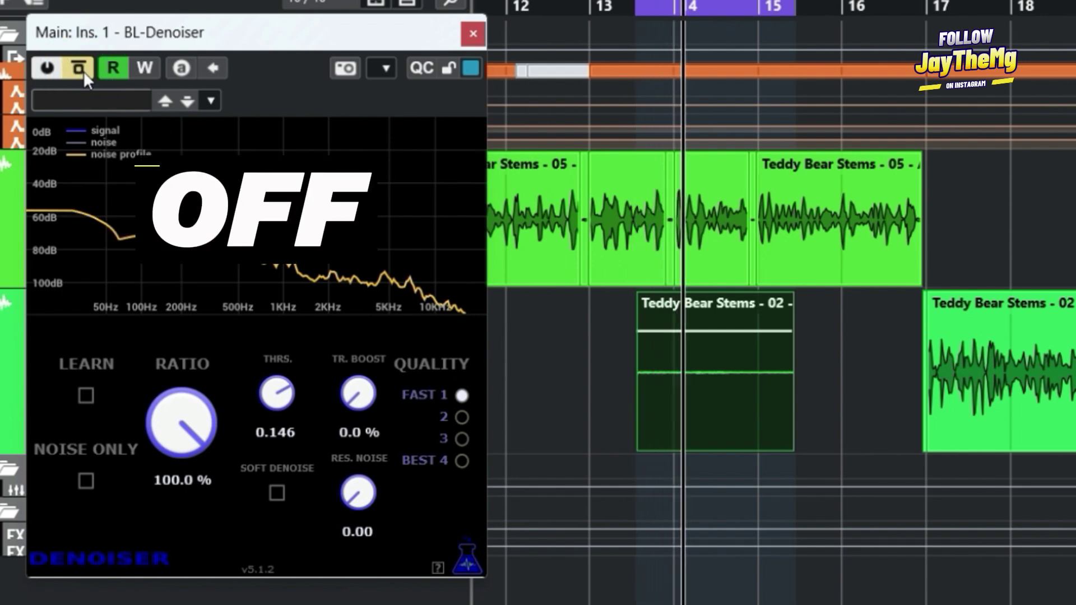
{"action": "key", "text": "space"}
{"action": "left_click", "coordinate": [85, 75]}
{"action": "key", "text": "space"}
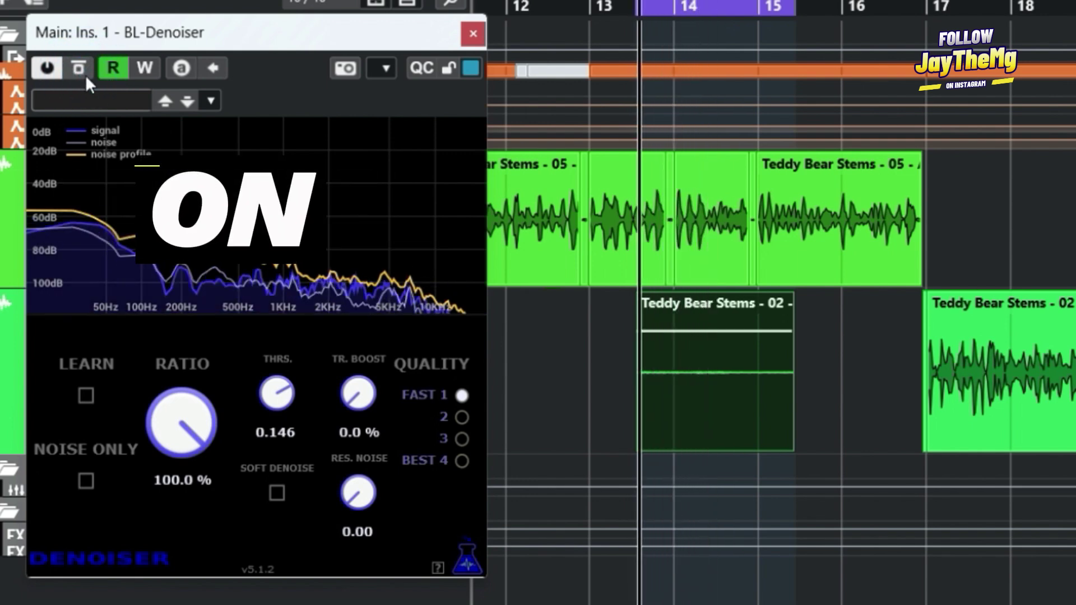
{"action": "key", "text": "space"}
Step: Bypass BL-Denoiser, open the Clarity Vx Pro insert on the Main track and move the BL-Denoiser window out of its way
{"action": "mouse_move", "coordinate": [1063, 351]}
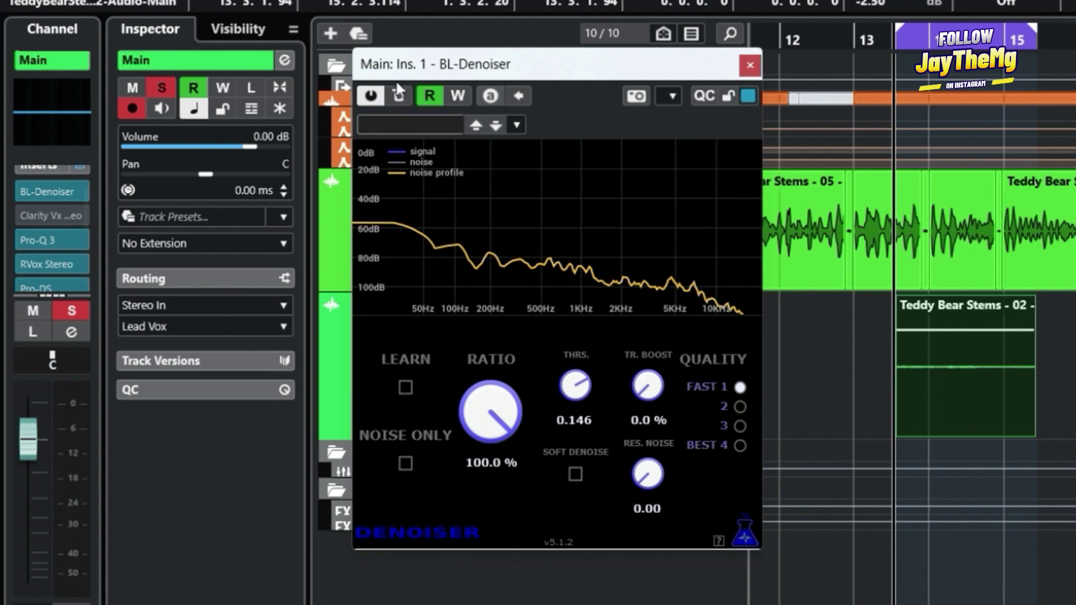
{"action": "left_click", "coordinate": [397, 99]}
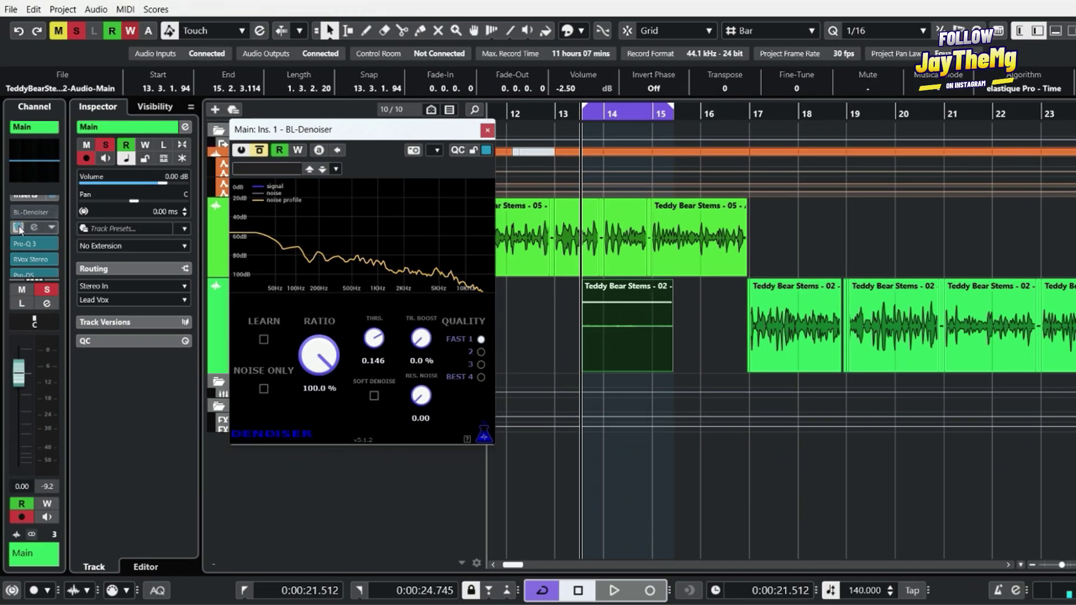
{"action": "left_click", "coordinate": [38, 229]}
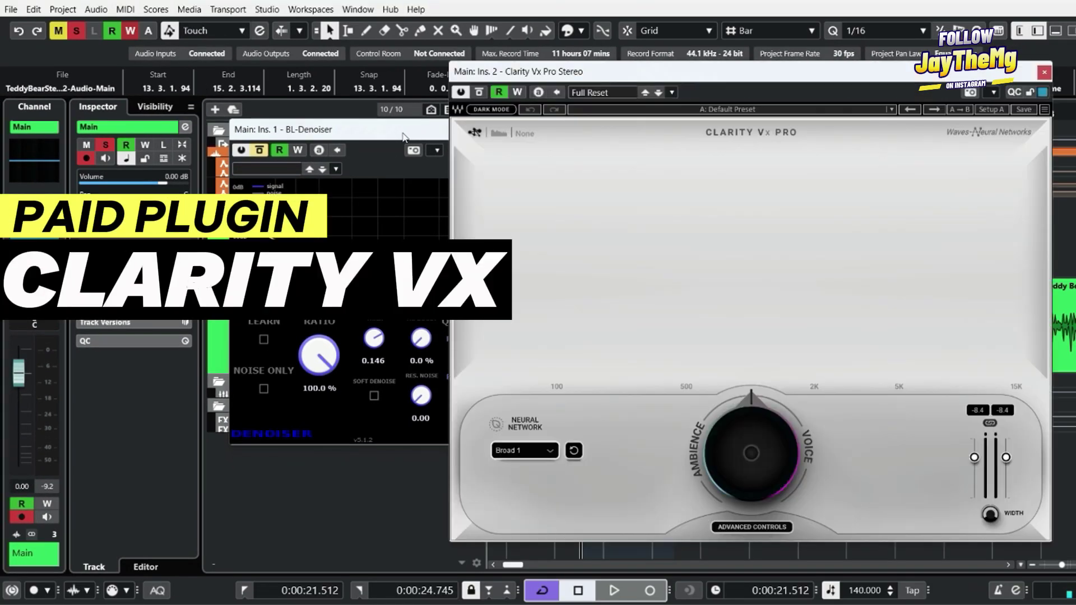
{"action": "left_click_drag", "start_coordinate": [359, 129], "coordinate": [190, 124]}
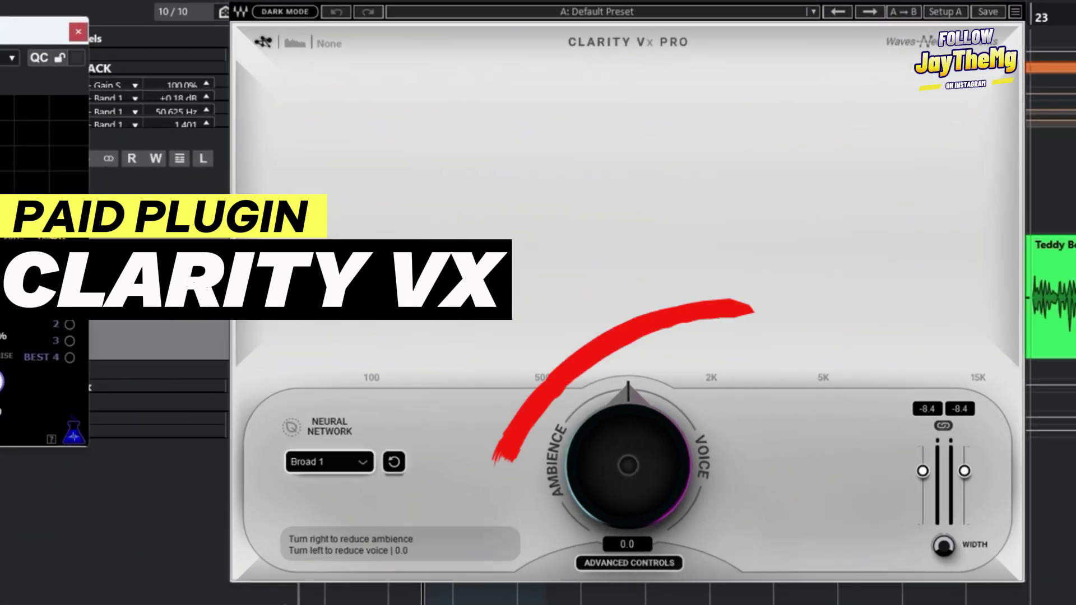
Step: Reduce the ambience in Clarity Vx Pro by turning its main control to about 65.4 while the noise loop plays
{"action": "key", "text": "space"}
{"action": "left_click_drag", "start_coordinate": [628, 465], "coordinate": [628, 425]}
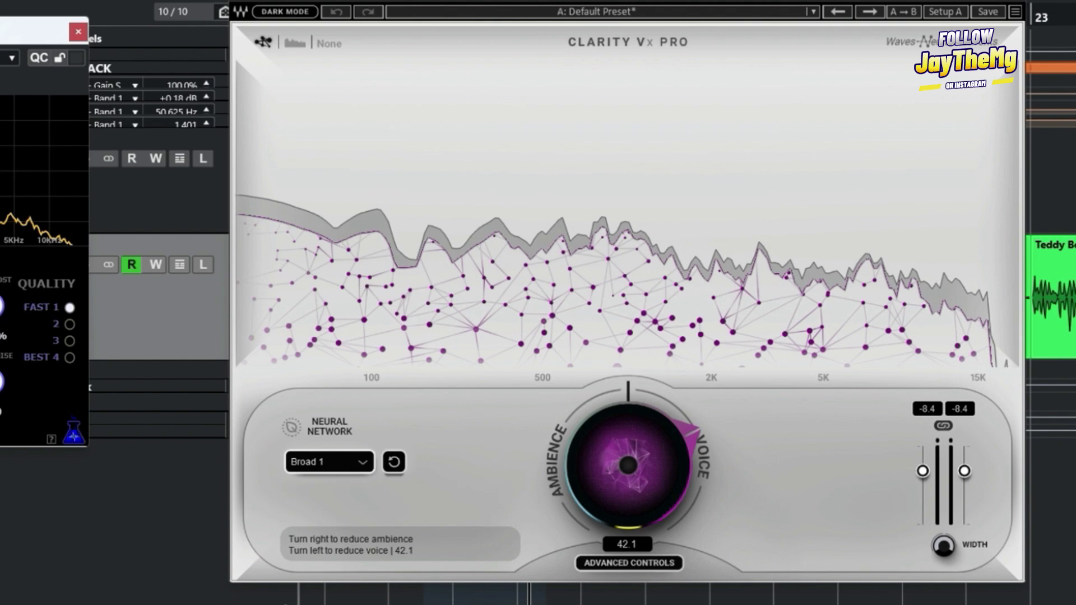
{"action": "left_click_drag", "start_coordinate": [628, 465], "coordinate": [627, 448]}
{"action": "key", "text": "space"}
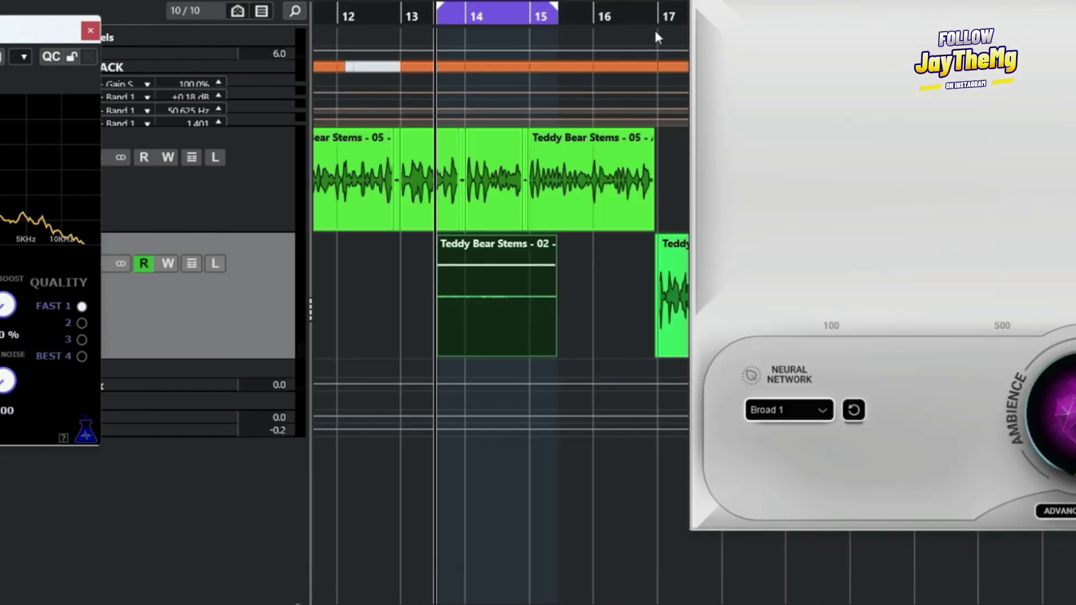
Step: Place the playhead at the vocal's start near bar 17 and rearrange the Clarity Vx Pro and BL-Denoiser windows
{"action": "left_click", "coordinate": [651, 17]}
{"action": "left_click_drag", "start_coordinate": [784, 0], "coordinate": [298, 0]}
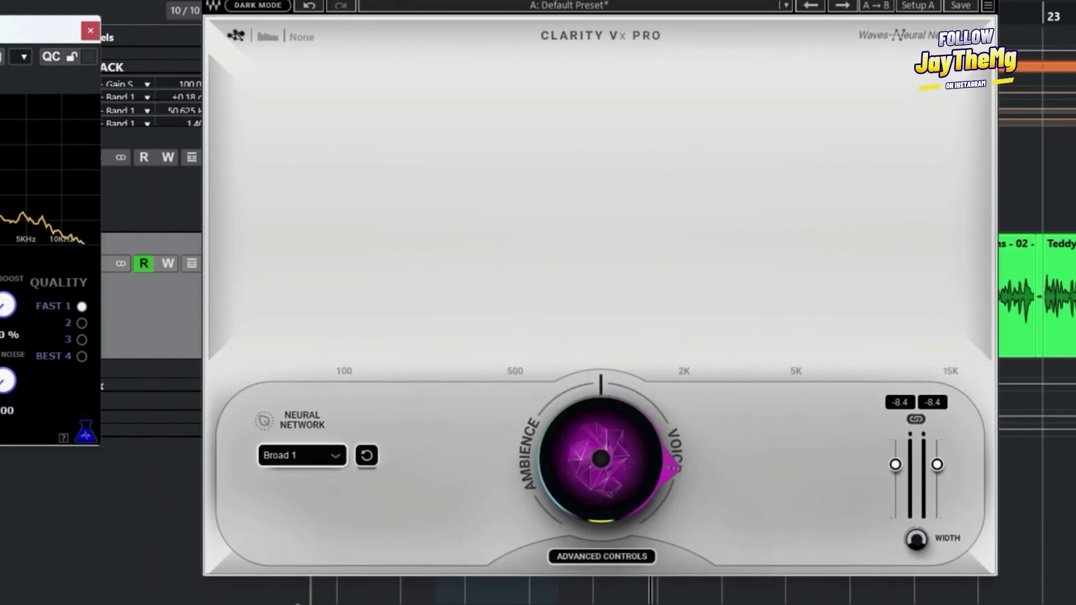
{"action": "left_click_drag", "start_coordinate": [180, 63], "coordinate": [222, 77]}
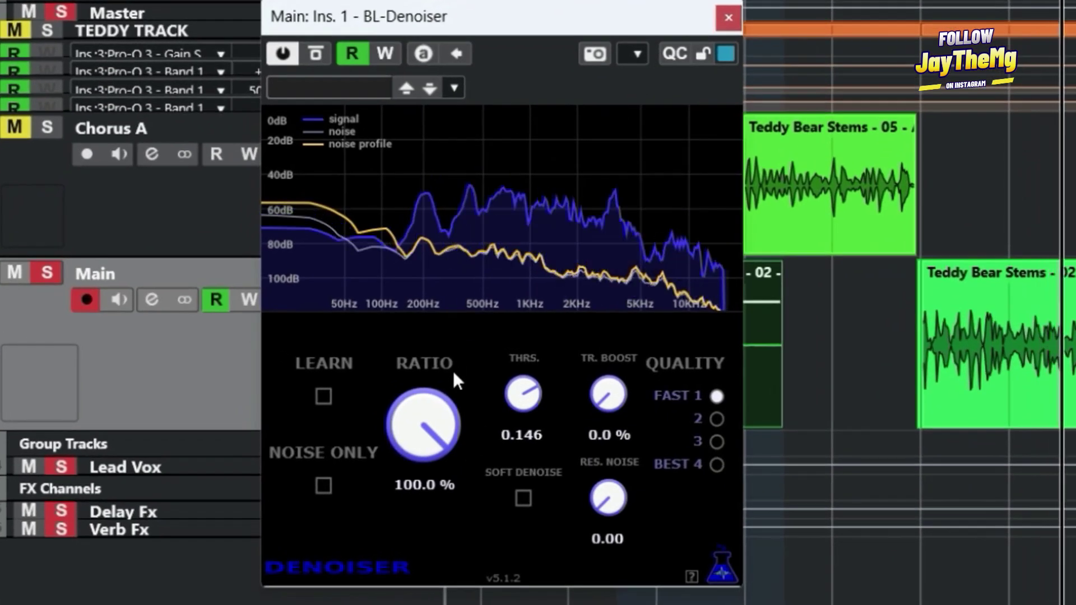
Step: Readjust the BL-Denoiser threshold while the vocal plays, dropping it to 0.000 and raising it to 0.082
{"action": "left_click_drag", "start_coordinate": [532, 405], "coordinate": [572, 522]}
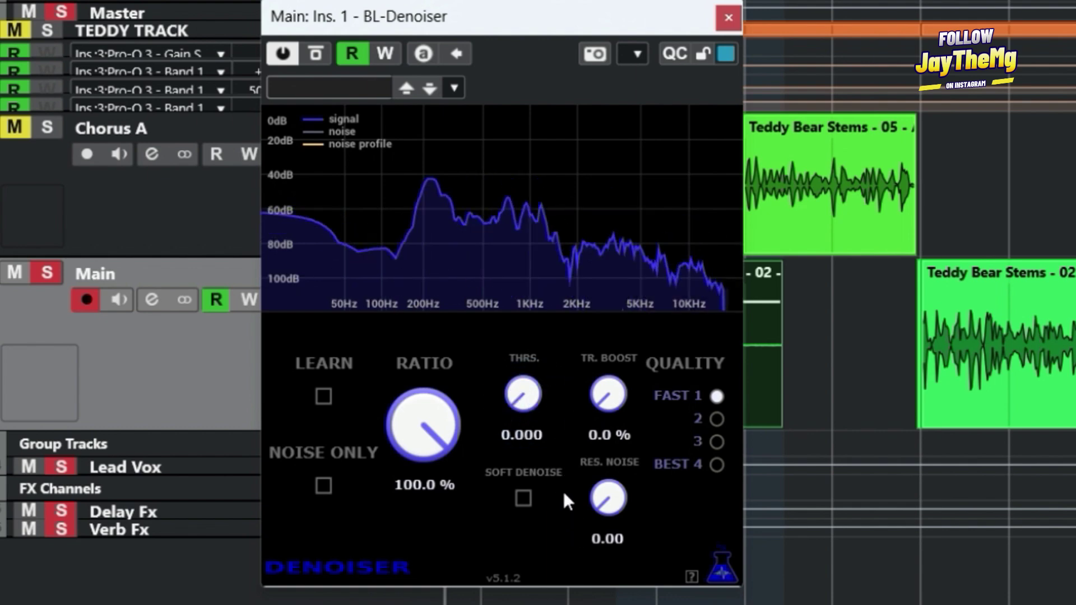
{"action": "left_click_drag", "start_coordinate": [533, 408], "coordinate": [530, 308]}
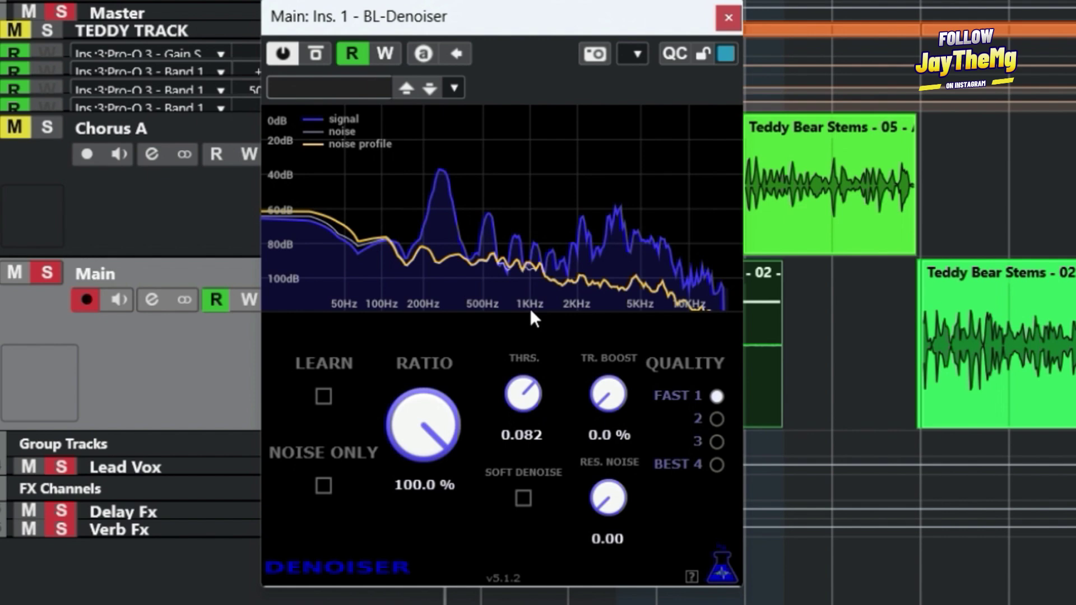
{"action": "key", "text": "space"}
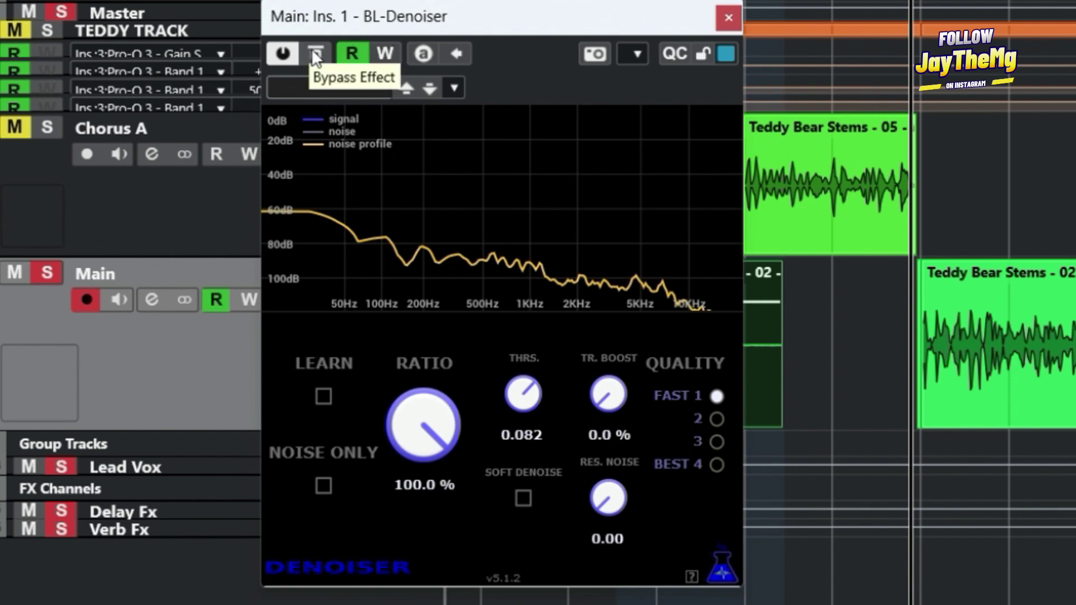
Step: Compare the vocal from bar 17 with BL-Denoiser active and bypassed, ending by toggling the plugin's power
{"action": "key", "text": "space"}
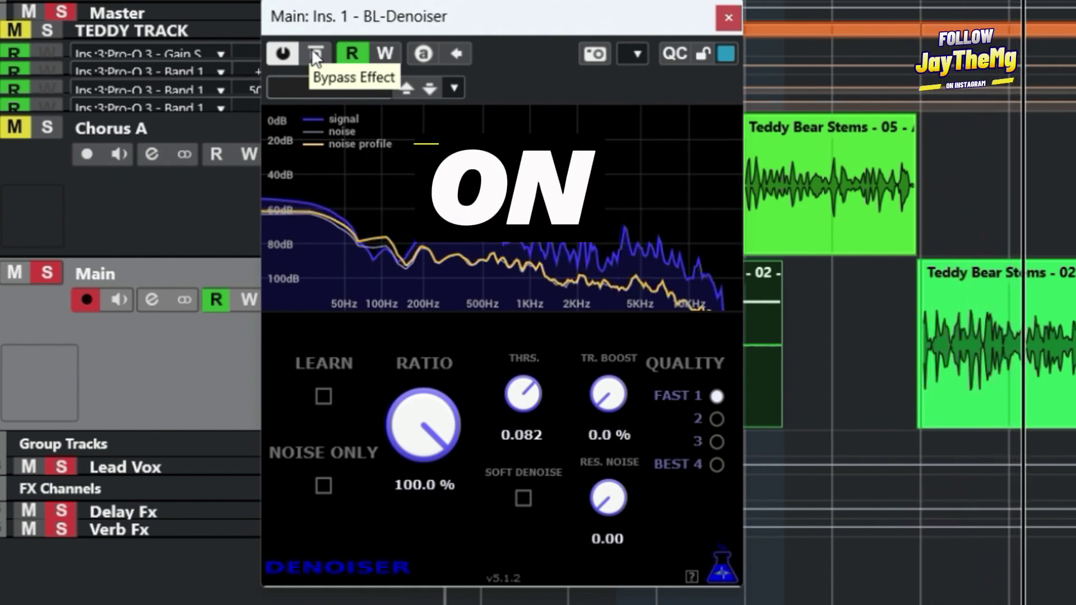
{"action": "key", "text": "space"}
{"action": "left_click", "coordinate": [311, 54]}
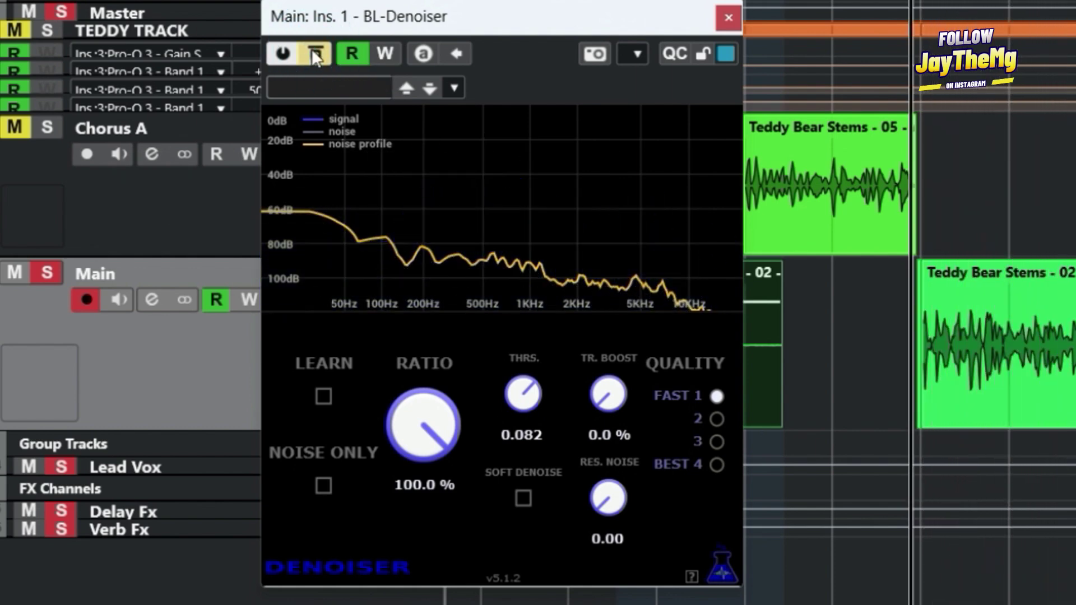
{"action": "key", "text": "space"}
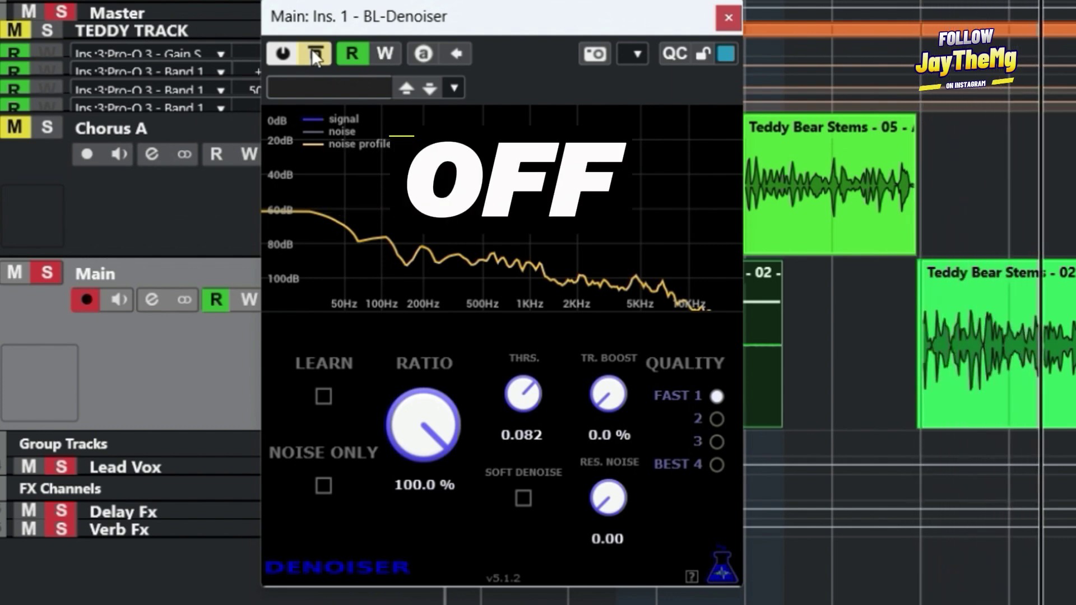
{"action": "left_click", "coordinate": [312, 49]}
{"action": "key", "text": "space"}
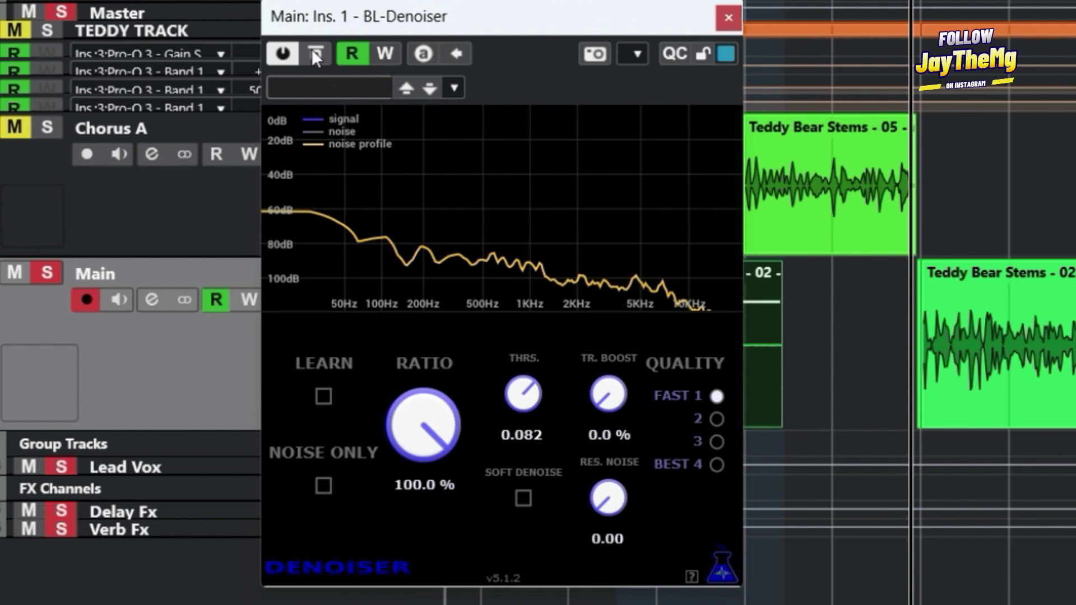
{"action": "left_click", "coordinate": [281, 52]}
{"action": "left_click", "coordinate": [282, 52]}
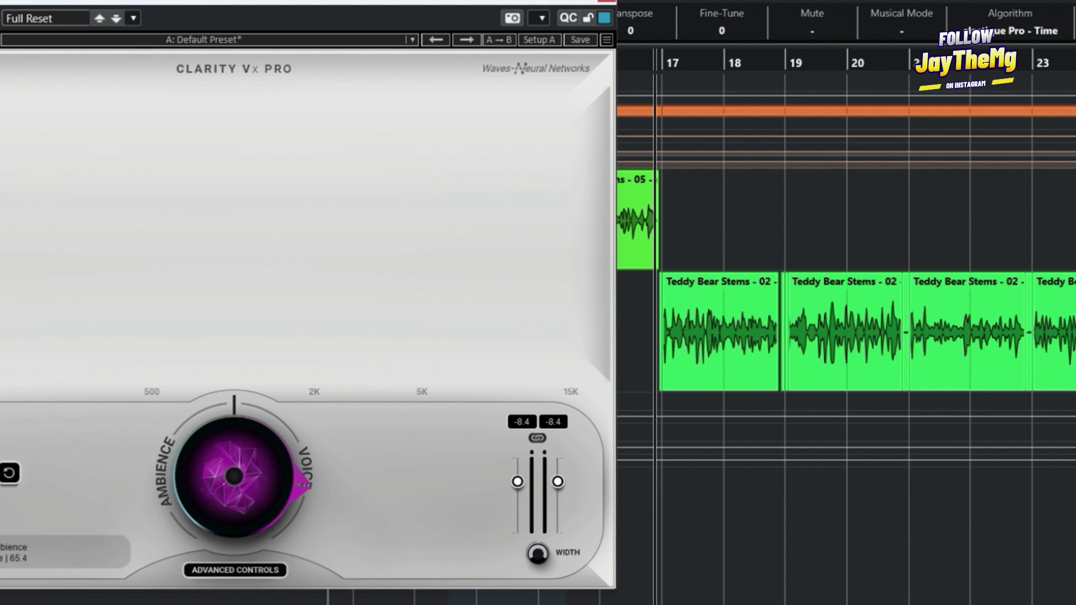
Step: Play the vocal from bar 17, close the Clarity Vx Pro window and compare the sound with that insert active and bypassed
{"action": "key", "text": "space"}
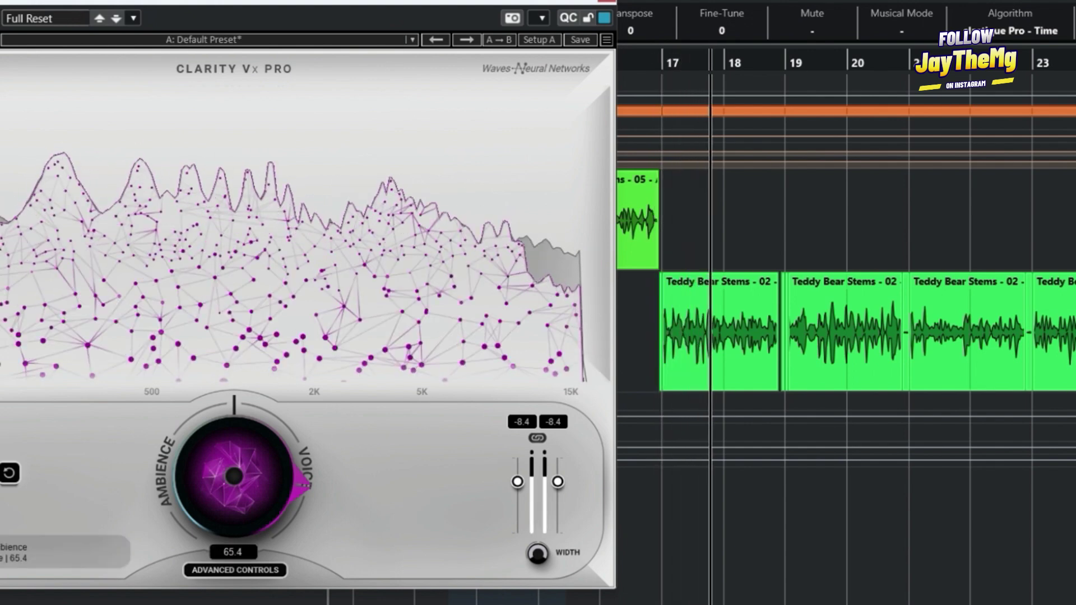
{"action": "key", "text": "space"}
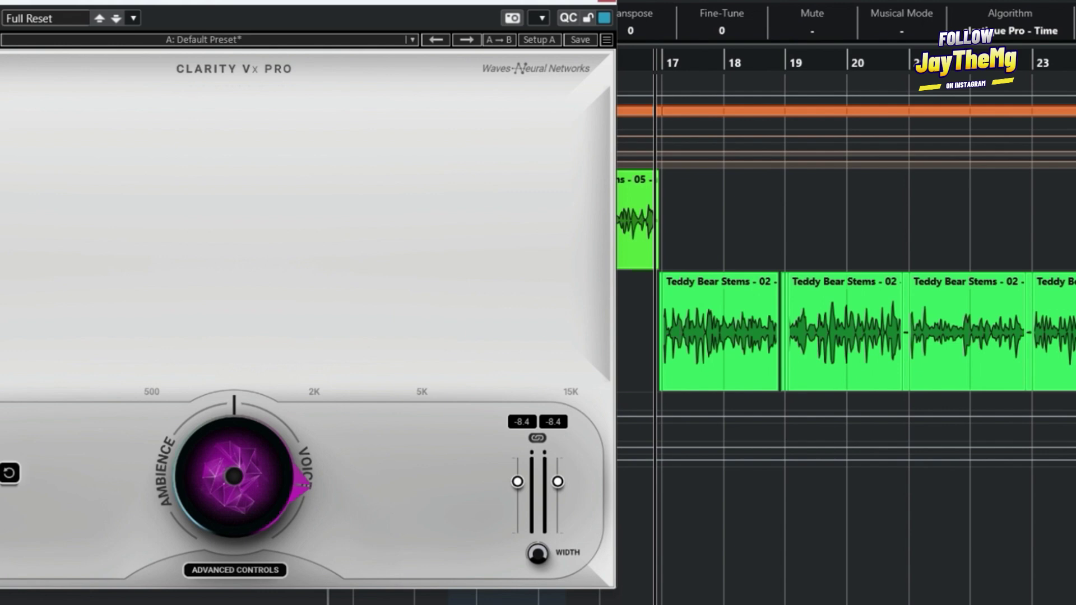
{"action": "key", "text": "space"}
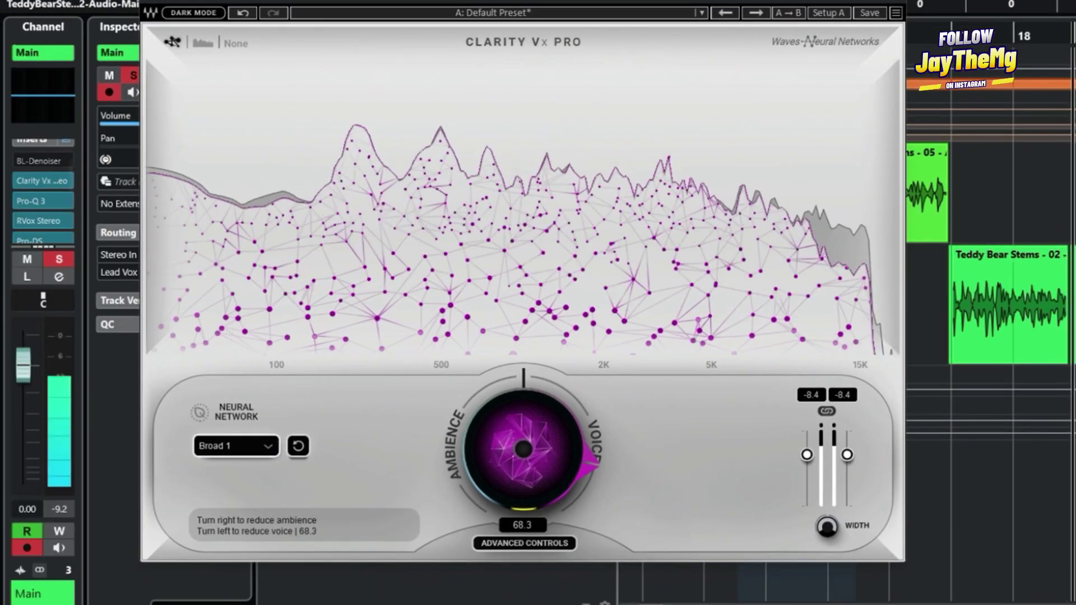
{"action": "left_click", "coordinate": [893, 2]}
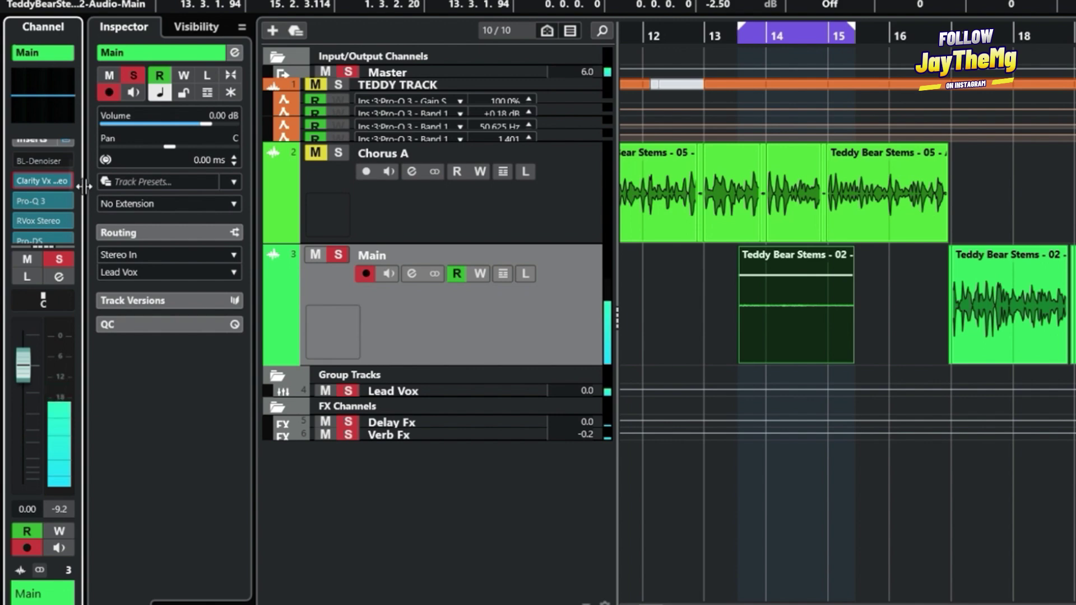
{"action": "mouse_move", "coordinate": [33, 182]}
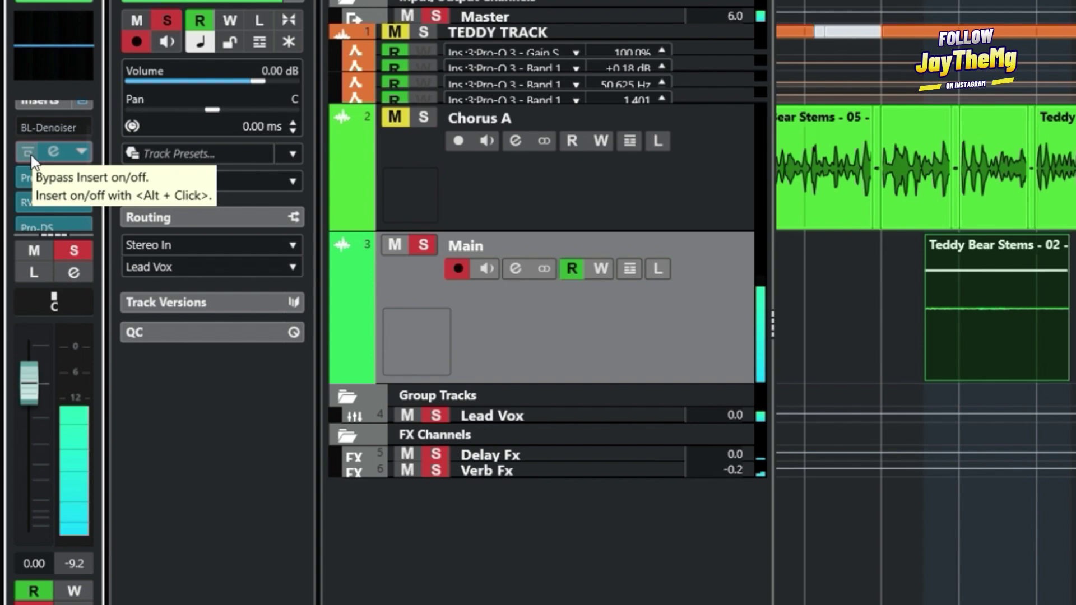
{"action": "left_click", "coordinate": [28, 152]}
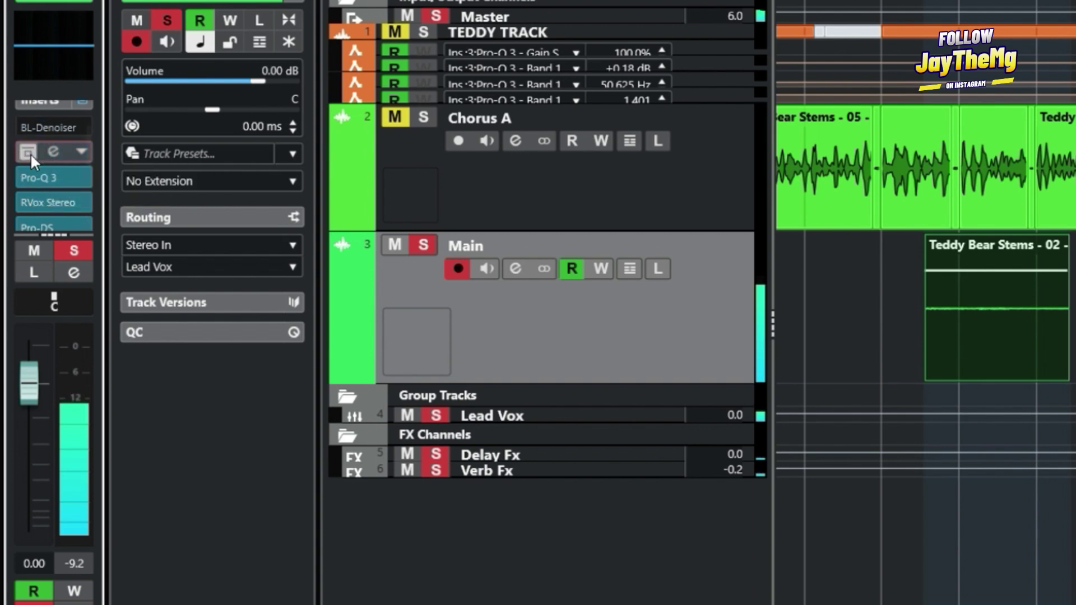
{"action": "left_click", "coordinate": [28, 153]}
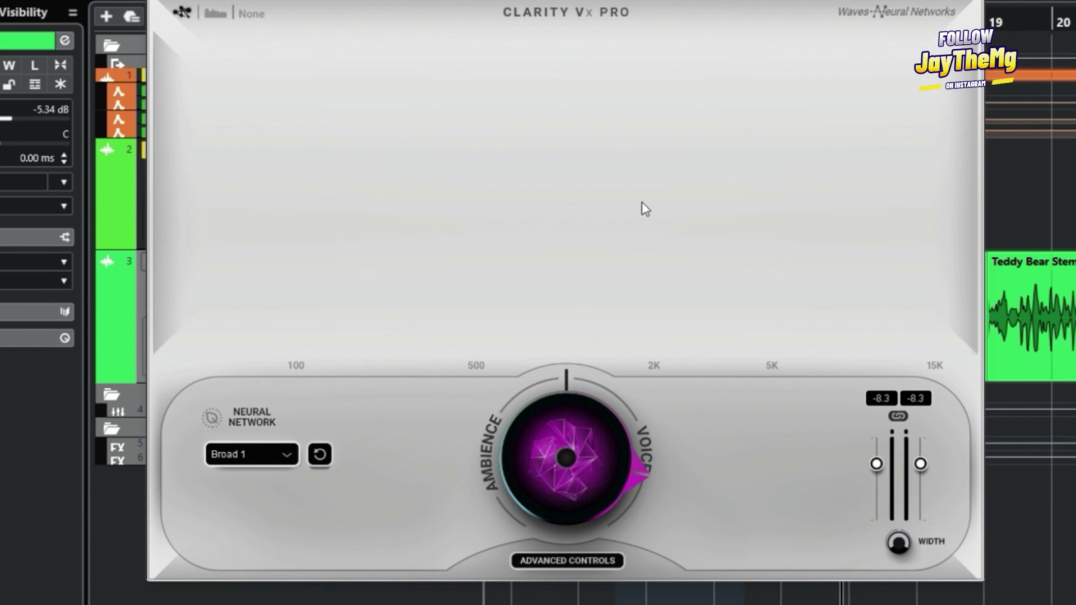
Step: Show the advanced controls of Clarity Vx Pro and close the BL-Denoiser window covering them
{"action": "left_click", "coordinate": [590, 561]}
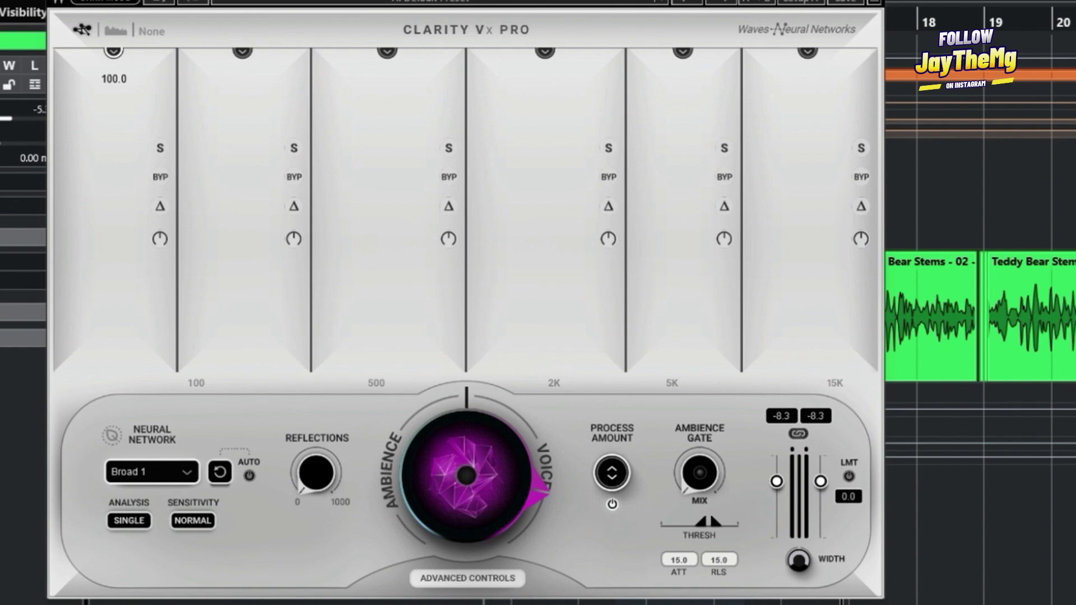
{"action": "left_click_drag", "start_coordinate": [235, 82], "coordinate": [390, 32]}
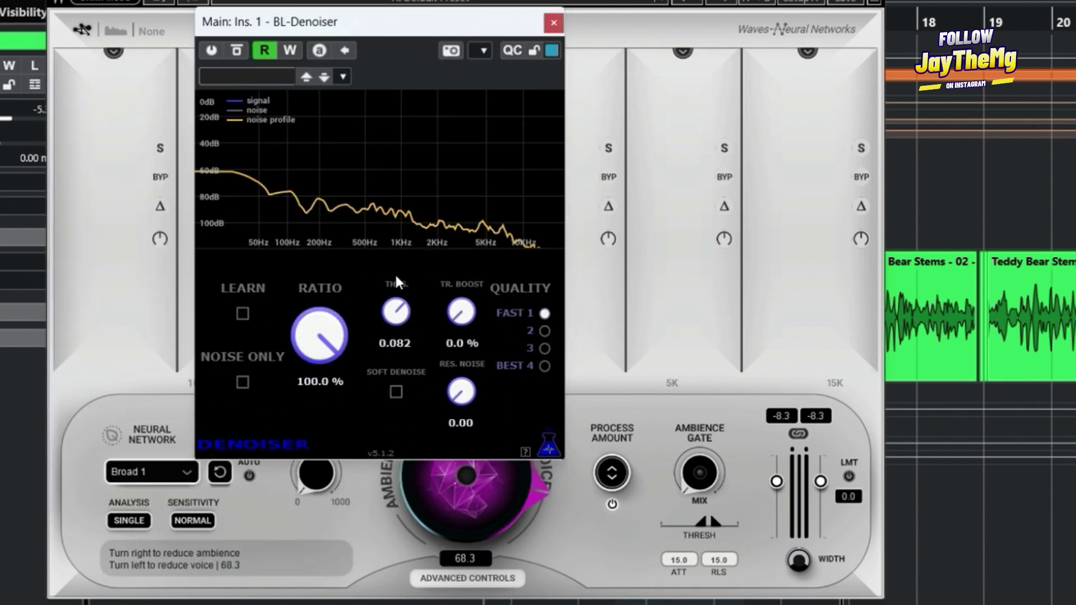
{"action": "left_click", "coordinate": [553, 23]}
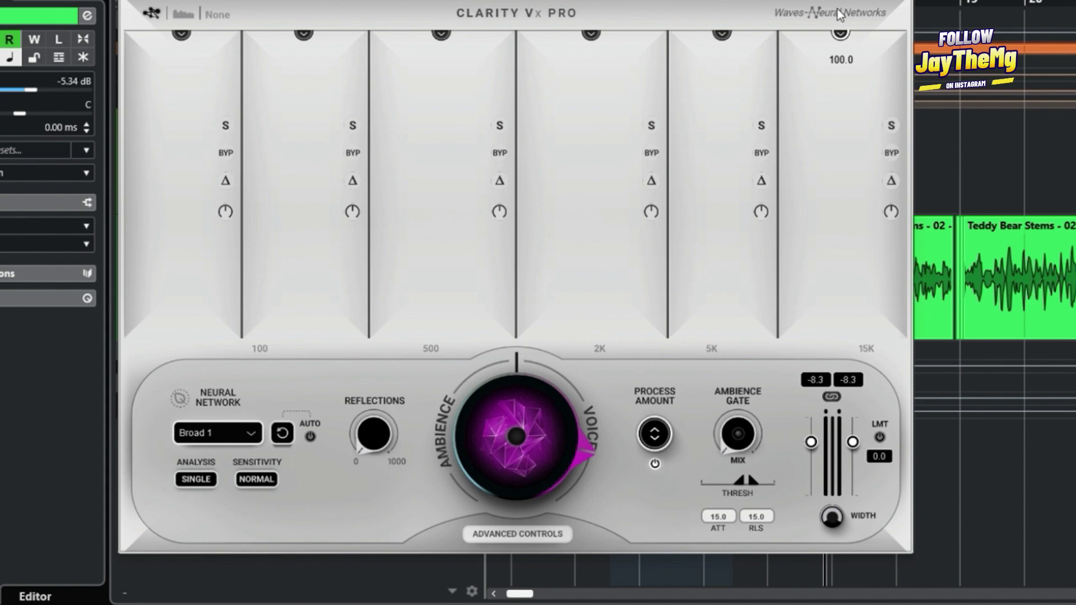
{"action": "left_click_drag", "start_coordinate": [806, 1], "coordinate": [786, 14]}
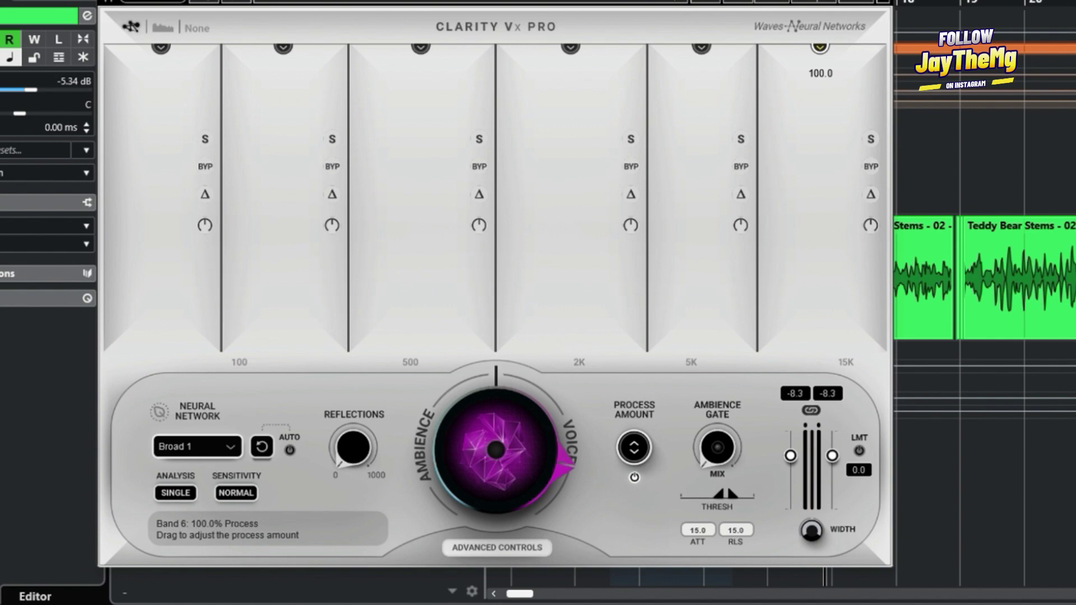
Step: Lower the process amount of band 6, the highest band in Clarity Vx Pro, and bypass that band while auditioning the vocal
{"action": "left_click_drag", "start_coordinate": [819, 47], "coordinate": [819, 277]}
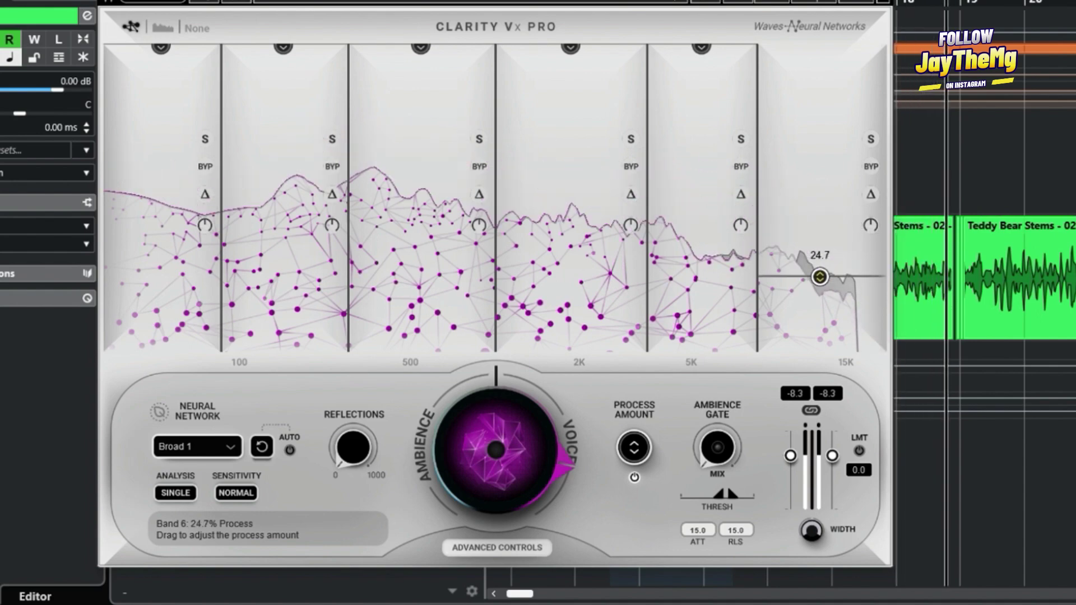
{"action": "left_click", "coordinate": [874, 171]}
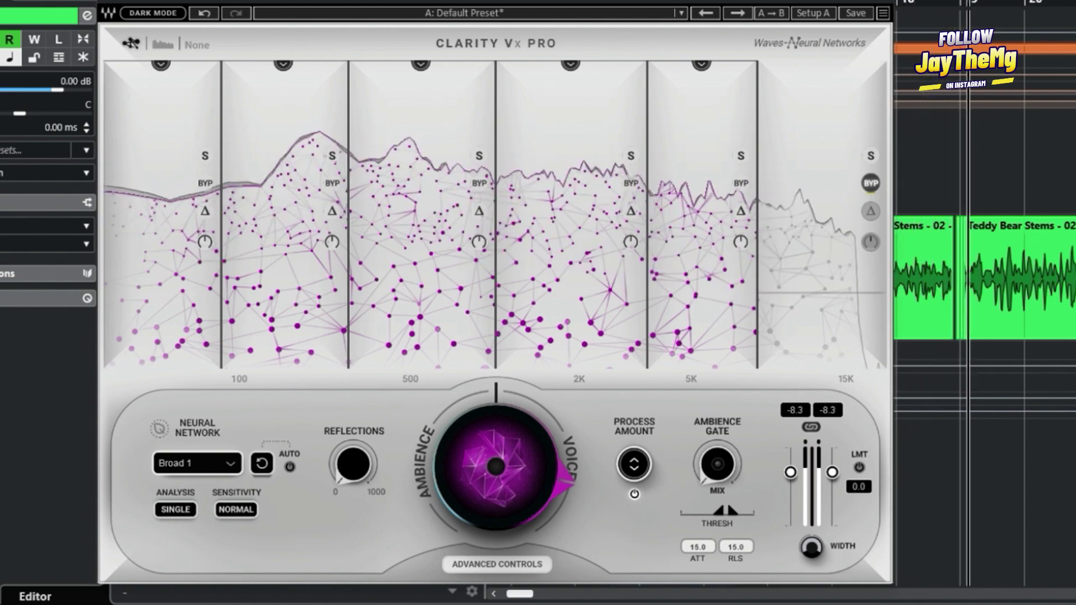
{"action": "left_click_drag", "start_coordinate": [495, 3], "coordinate": [492, 0]}
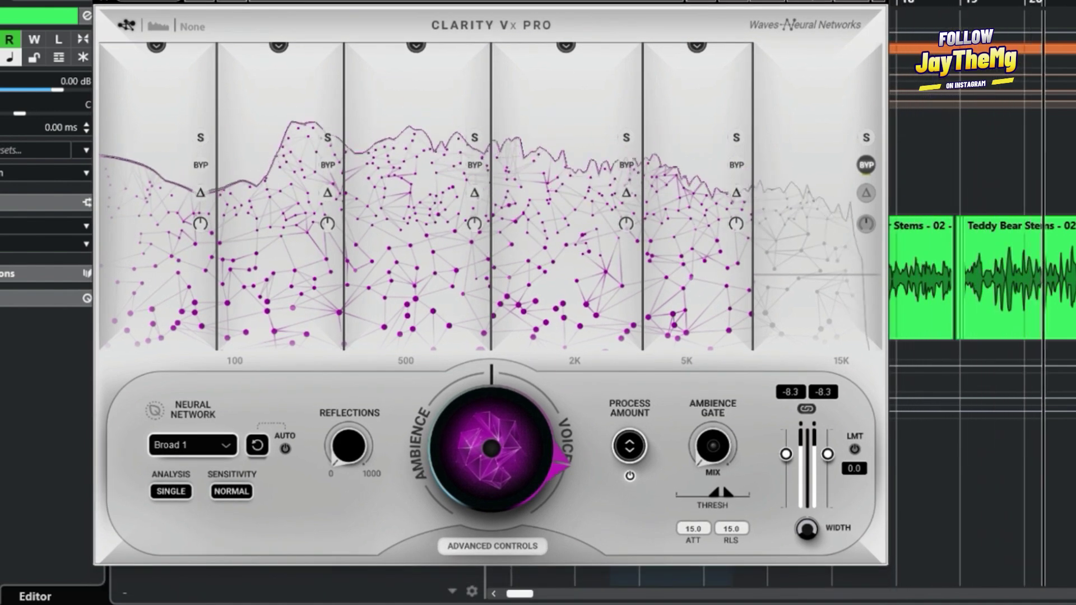
{"action": "key", "text": "space"}
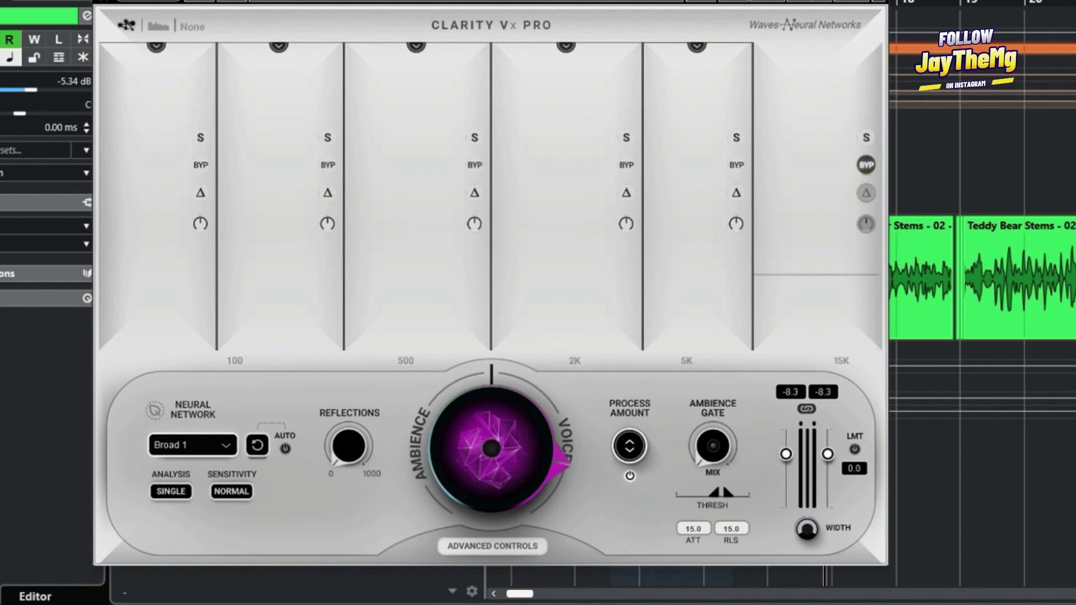
Step: Play the vocal and compare it with the Clarity Vx Pro insert on the Main track bypassed and active, then reopen its editor
{"action": "mouse_move", "coordinate": [696, 45]}
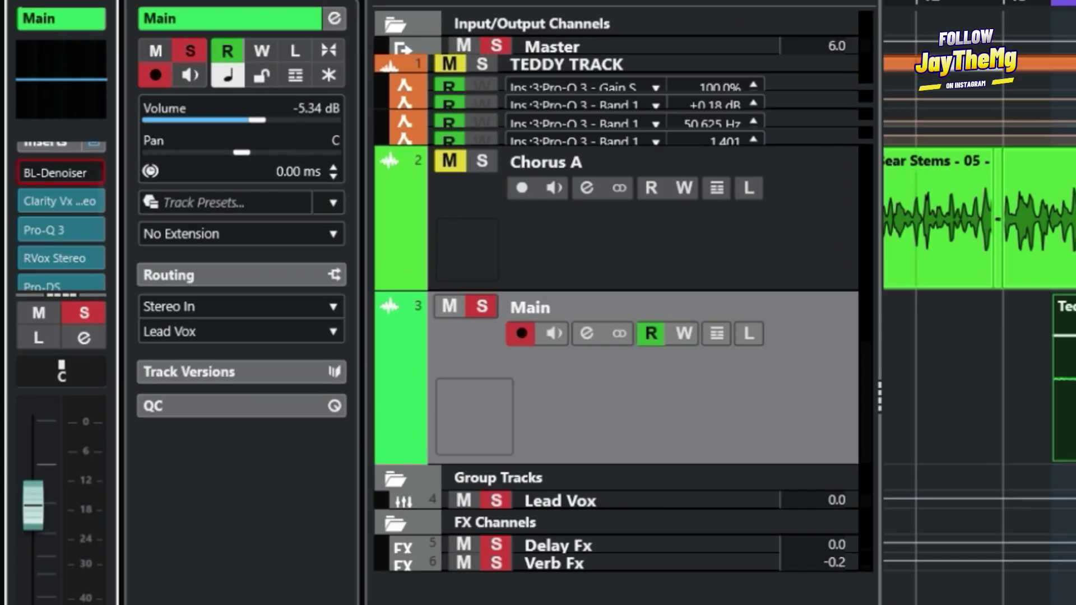
{"action": "key", "text": "space"}
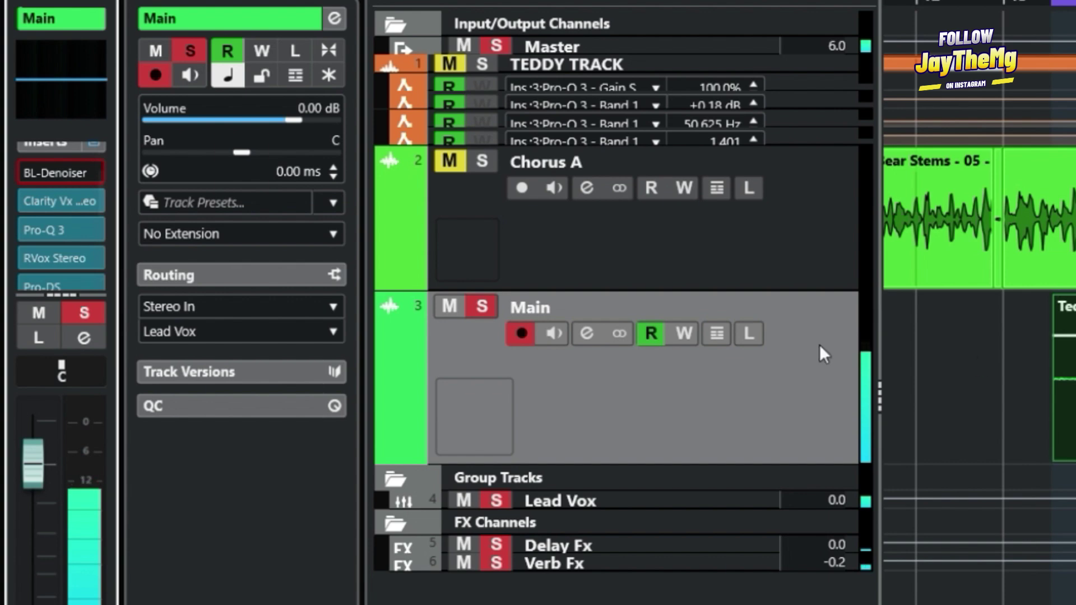
{"action": "left_click", "coordinate": [31, 203]}
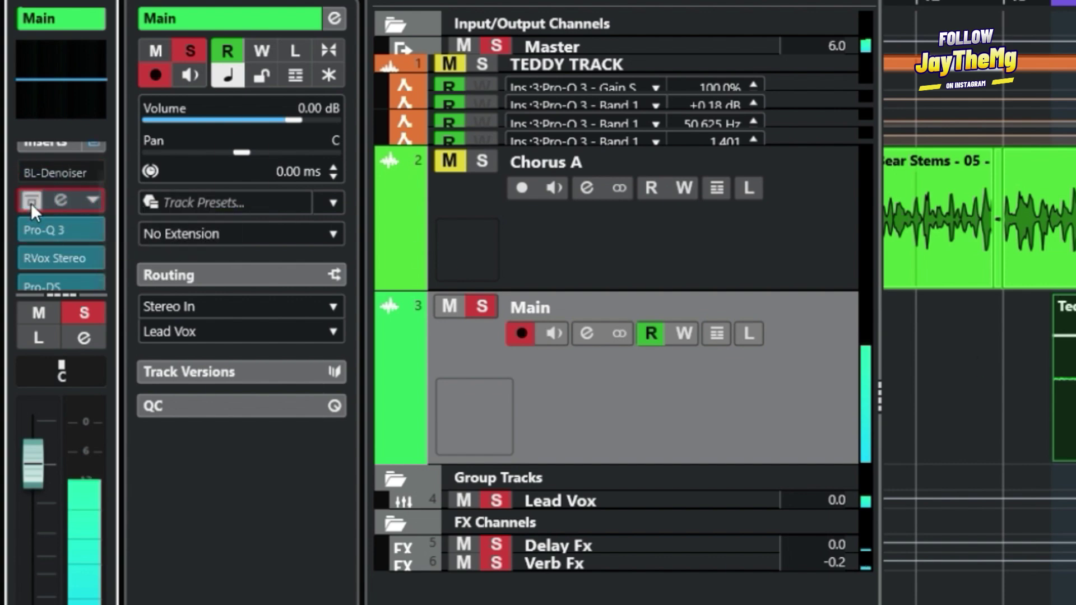
{"action": "left_click", "coordinate": [32, 203]}
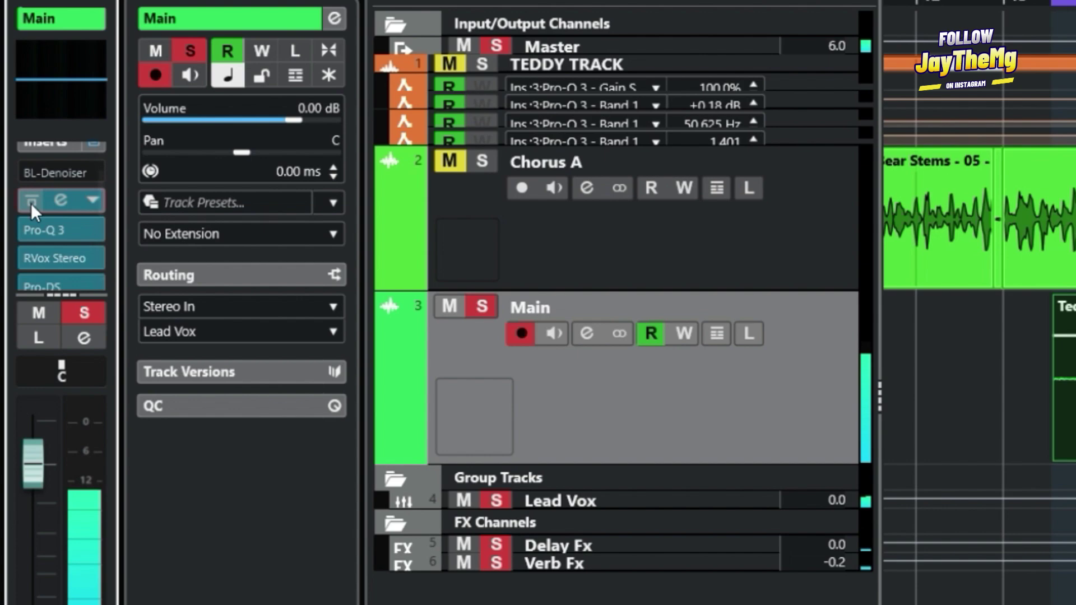
{"action": "left_click", "coordinate": [31, 203]}
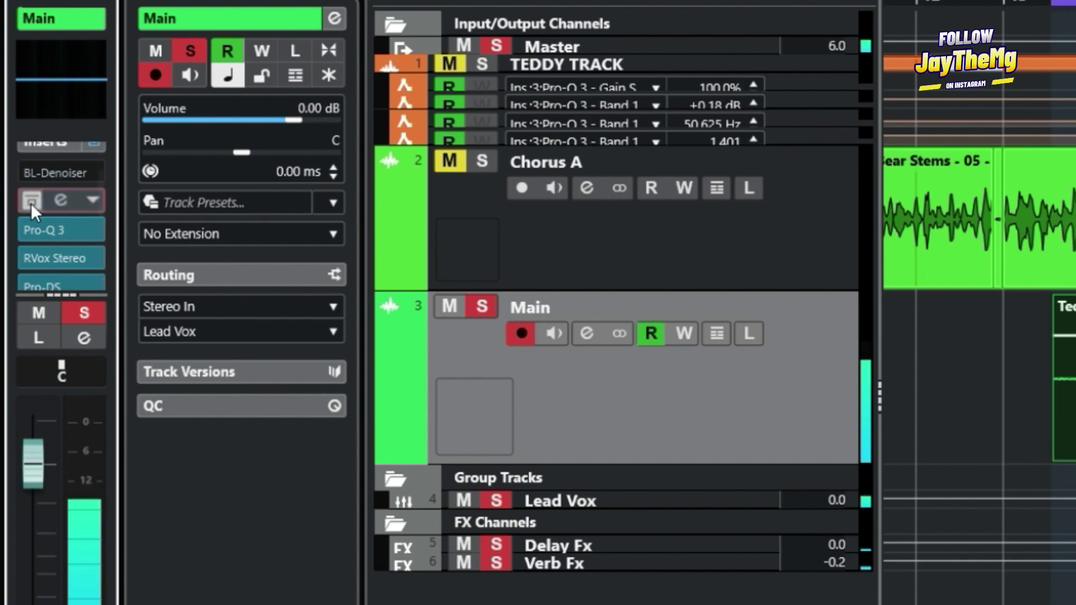
{"action": "left_click", "coordinate": [50, 203]}
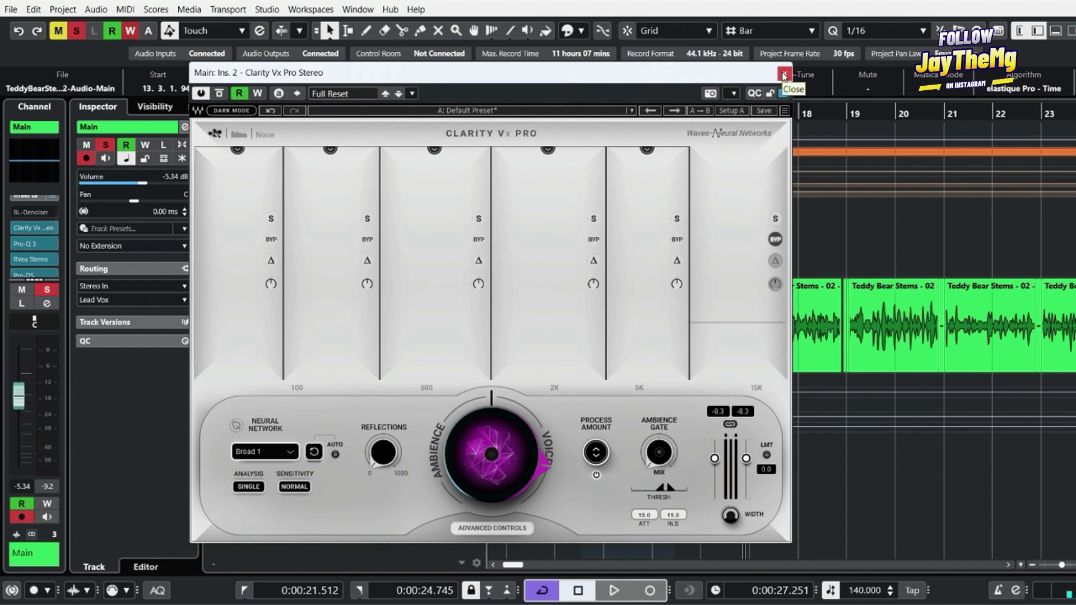
Step: Open BL-Denoiser again and arrange its window beside Clarity Vx Pro
{"action": "left_click_drag", "start_coordinate": [605, 78], "coordinate": [640, 79]}
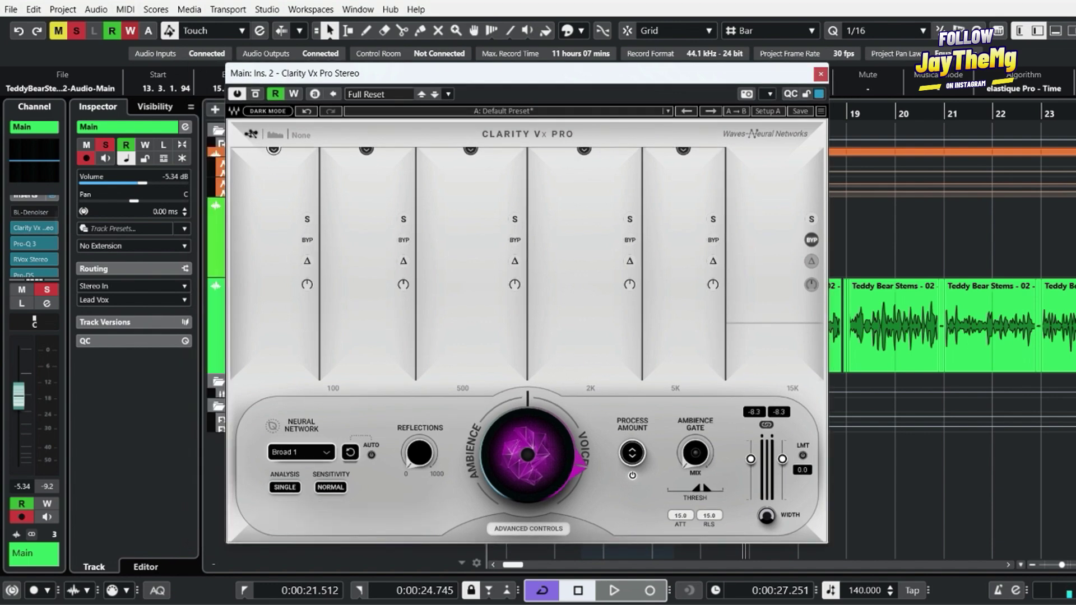
{"action": "left_click", "coordinate": [31, 212]}
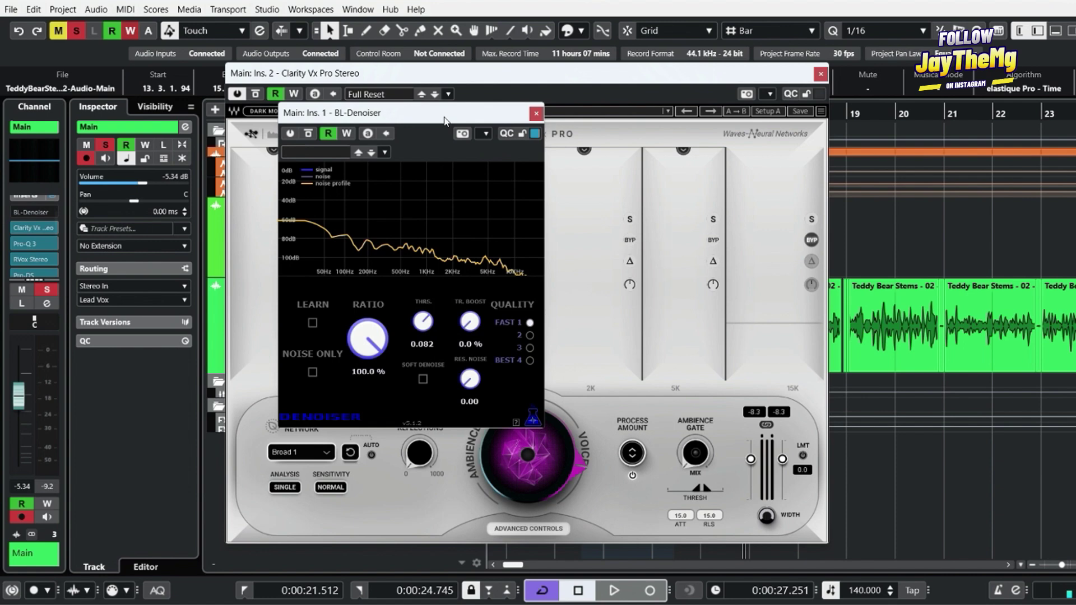
{"action": "left_click_drag", "start_coordinate": [444, 121], "coordinate": [323, 124]}
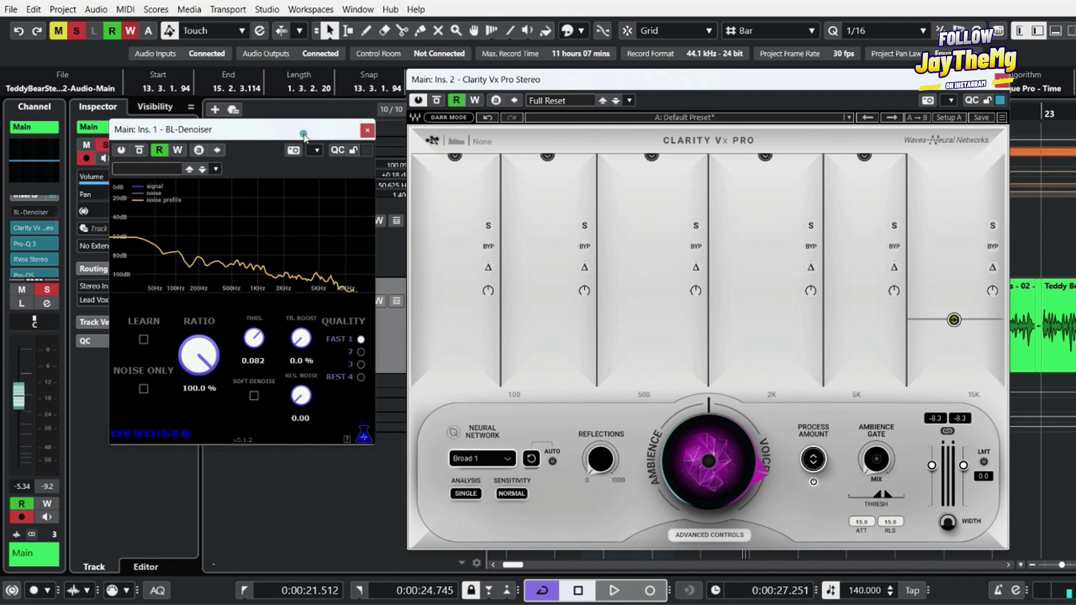
{"action": "left_click_drag", "start_coordinate": [305, 138], "coordinate": [293, 151]}
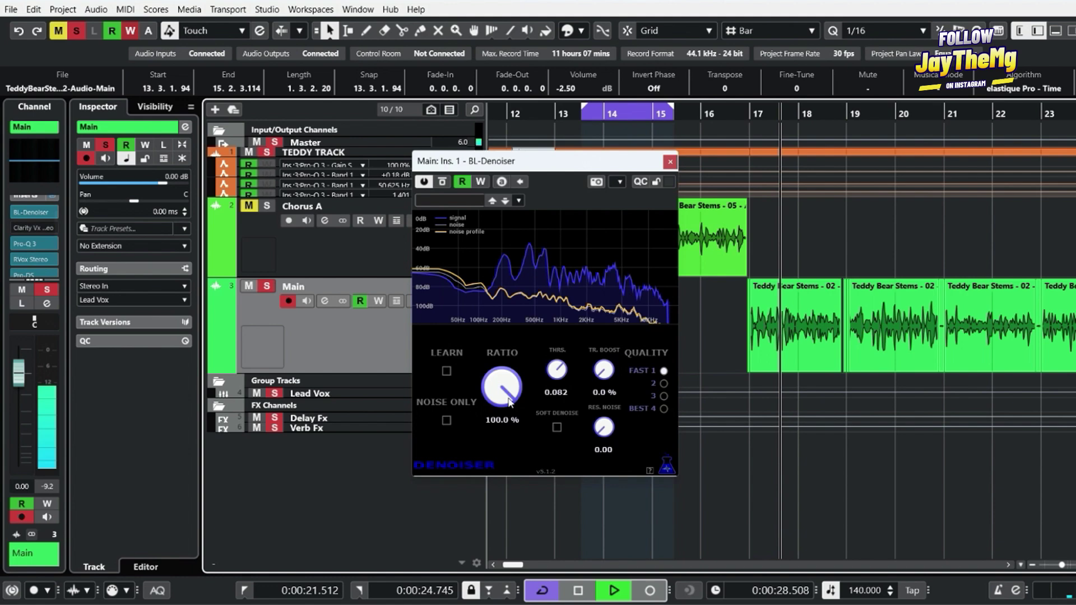
Step: Lower the BL-Denoiser threshold to 0.056 while the vocal plays, keeping the ratio at 100.0 %, and stop playback
{"action": "left_click_drag", "start_coordinate": [510, 402], "coordinate": [511, 399]}
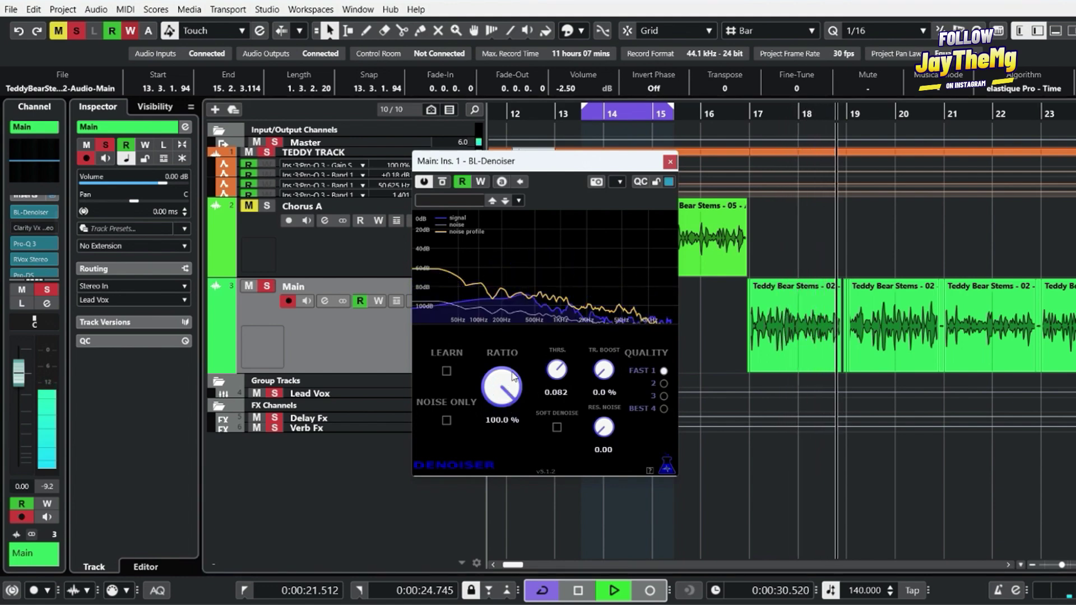
{"action": "left_click_drag", "start_coordinate": [560, 373], "coordinate": [560, 375]}
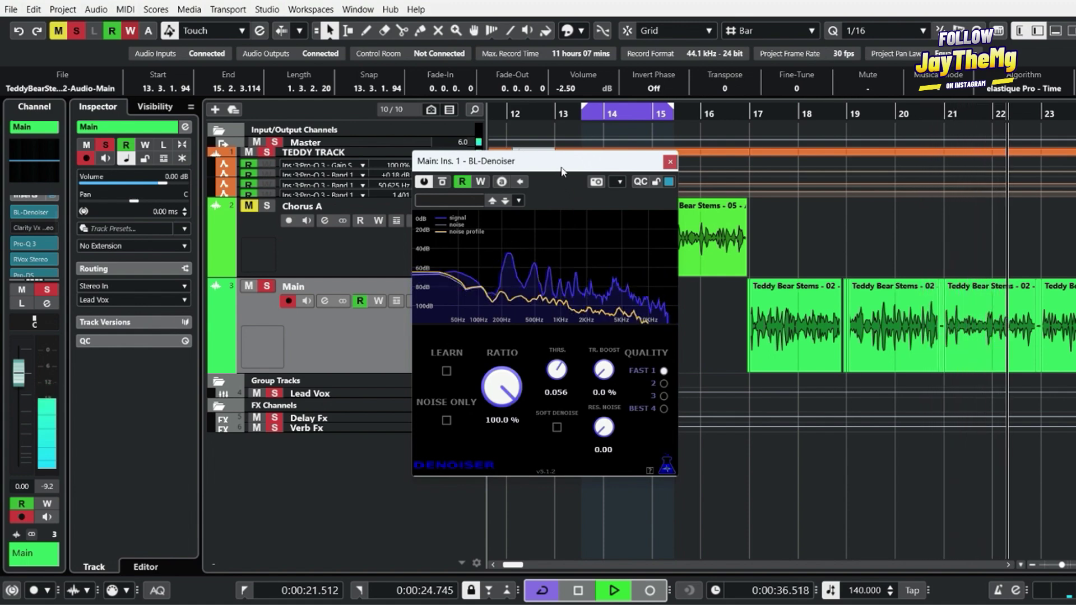
{"action": "key", "text": "space"}
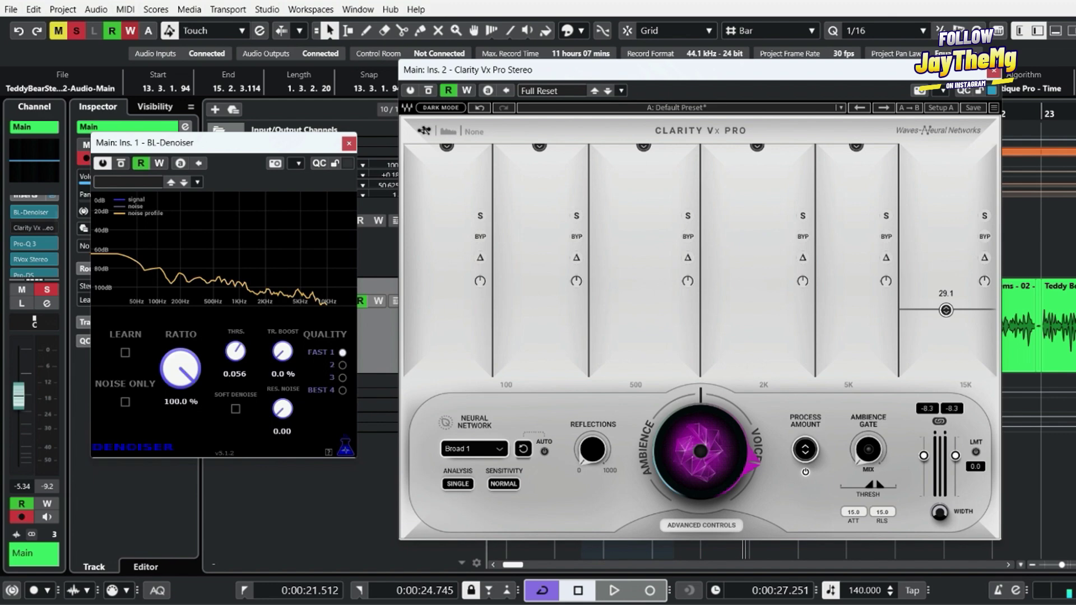
Step: Examine the process amounts of the frequency bands and the main ambience control in Clarity Vx Pro
{"action": "mouse_move", "coordinate": [856, 147]}
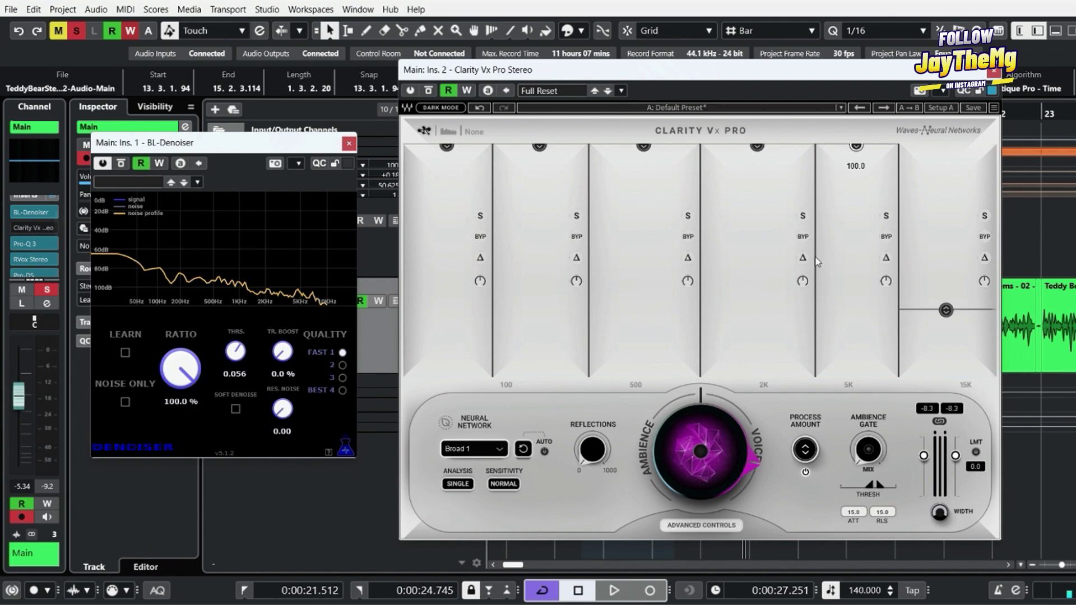
{"action": "mouse_move", "coordinate": [447, 147]}
{"action": "mouse_move", "coordinate": [644, 147]}
{"action": "mouse_move", "coordinate": [946, 310]}
{"action": "mouse_move", "coordinate": [764, 418]}
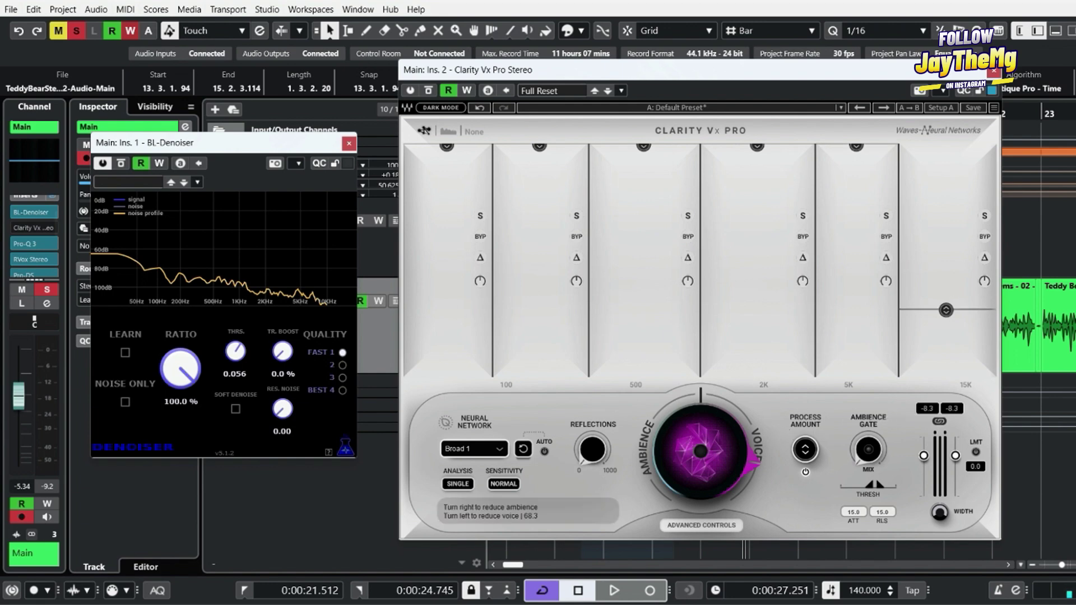
{"action": "mouse_move", "coordinate": [700, 451]}
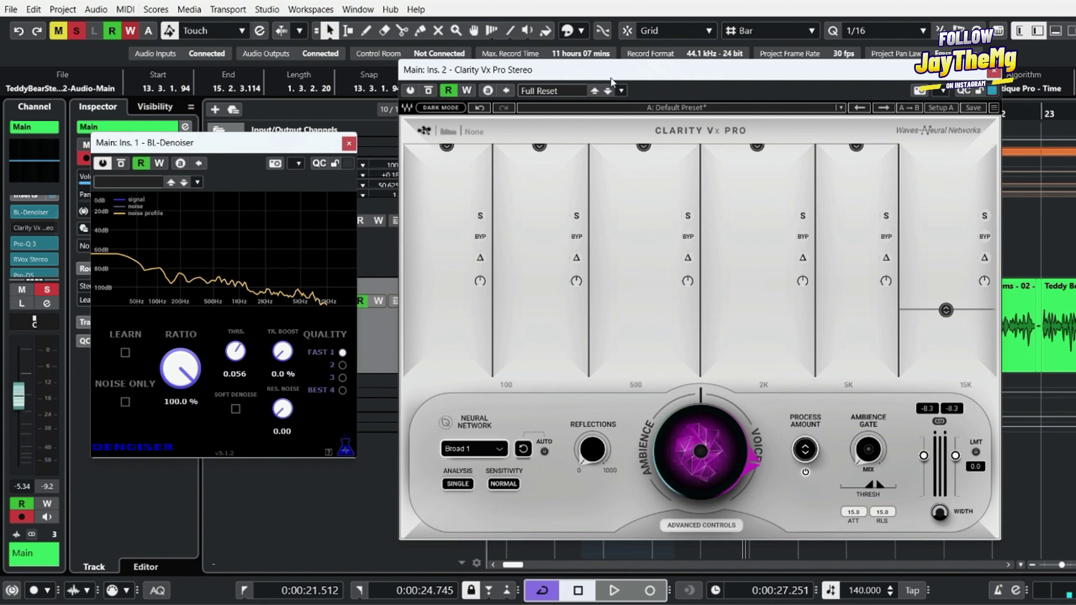
Step: Reposition both plugin windows side by side and raise the process amount of band 6 in Clarity Vx Pro
{"action": "left_click_drag", "start_coordinate": [562, 72], "coordinate": [626, 55]}
{"action": "left_click_drag", "start_coordinate": [270, 146], "coordinate": [292, 161]}
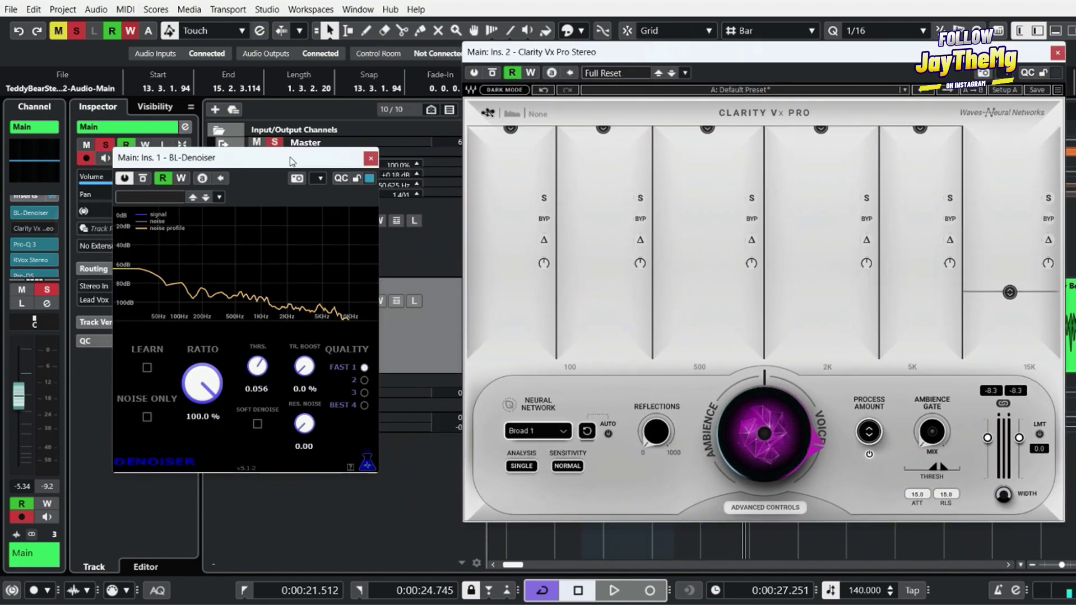
{"action": "left_click_drag", "start_coordinate": [844, 58], "coordinate": [798, 61]}
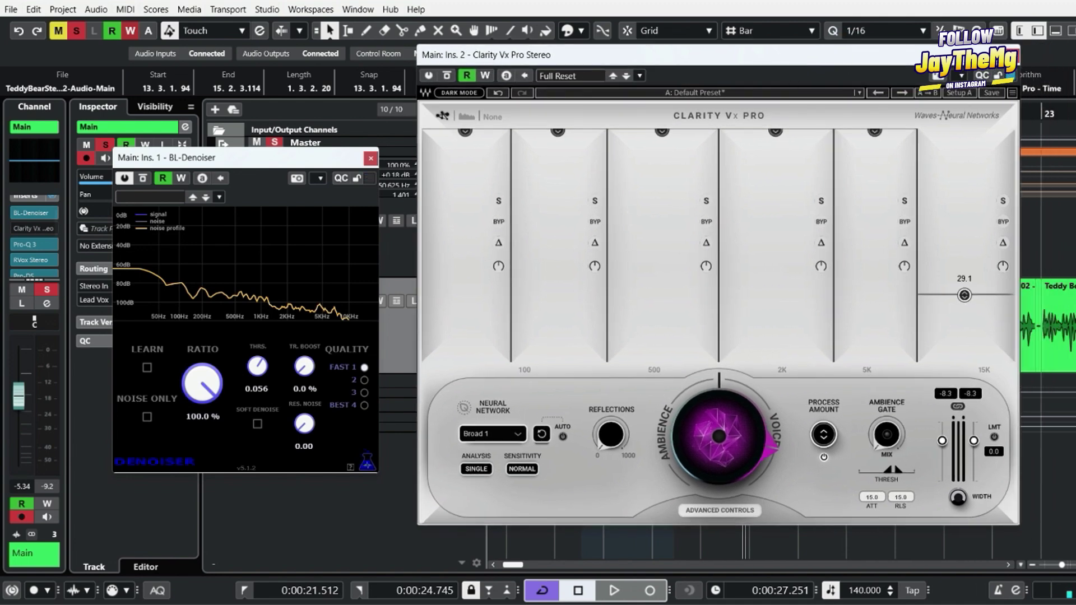
{"action": "left_click_drag", "start_coordinate": [963, 296], "coordinate": [964, 260]}
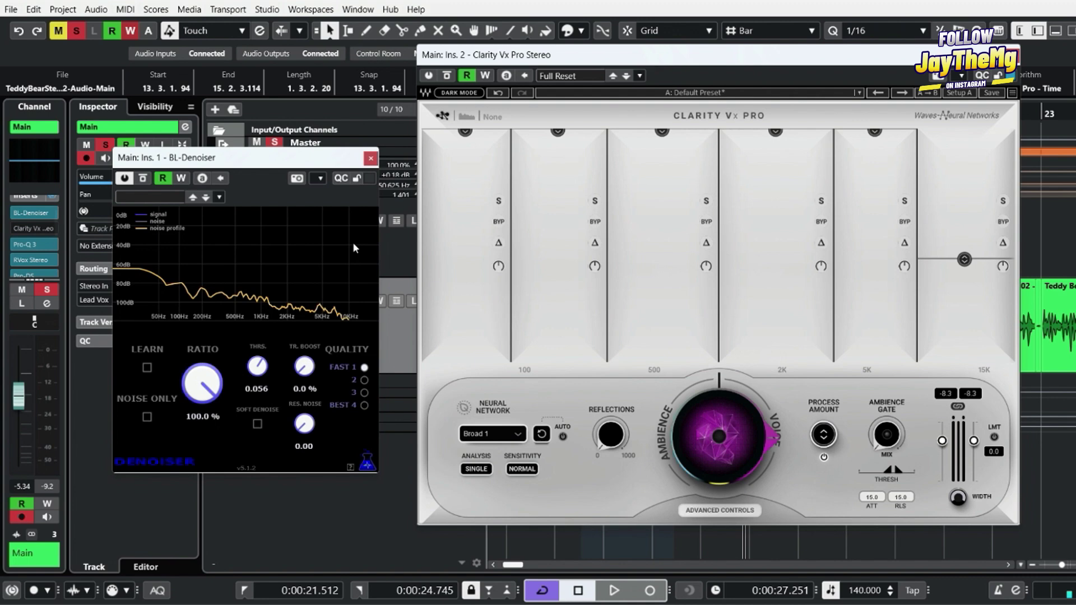